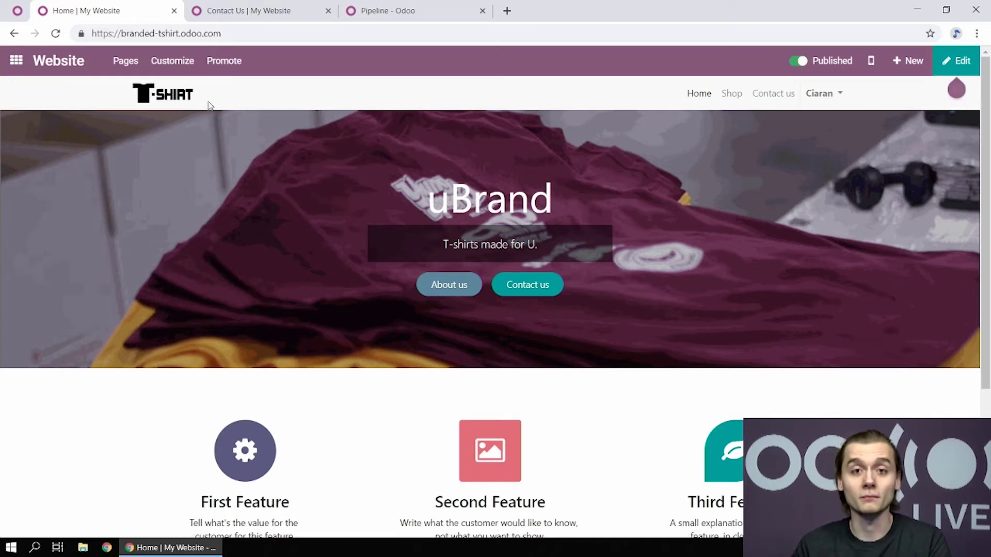
Glance at the website Customize menu, then go to the Contact us page from the header
click(173, 60)
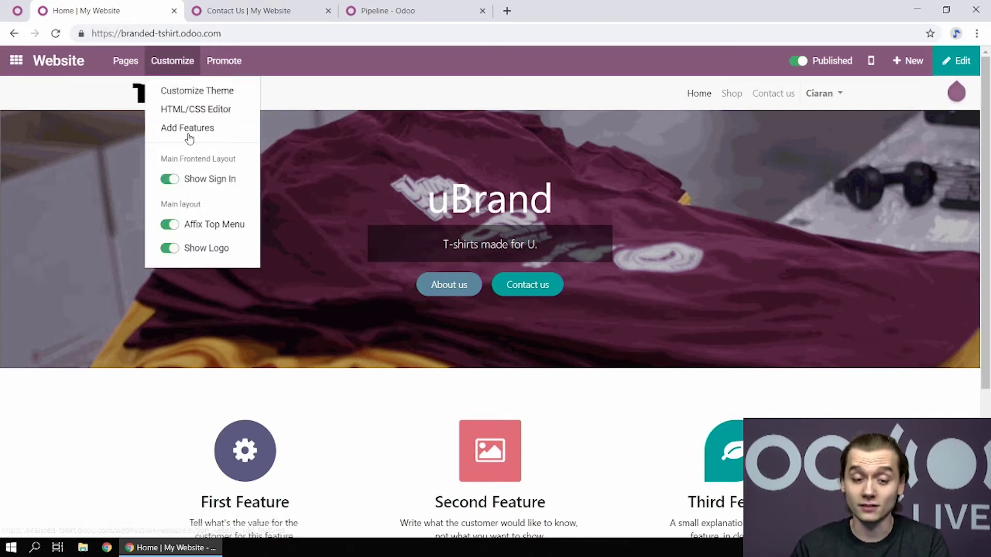
click(340, 100)
Switch to the second tab holding the Contact us form filled in with subject 'I have so many questions'
click(779, 96)
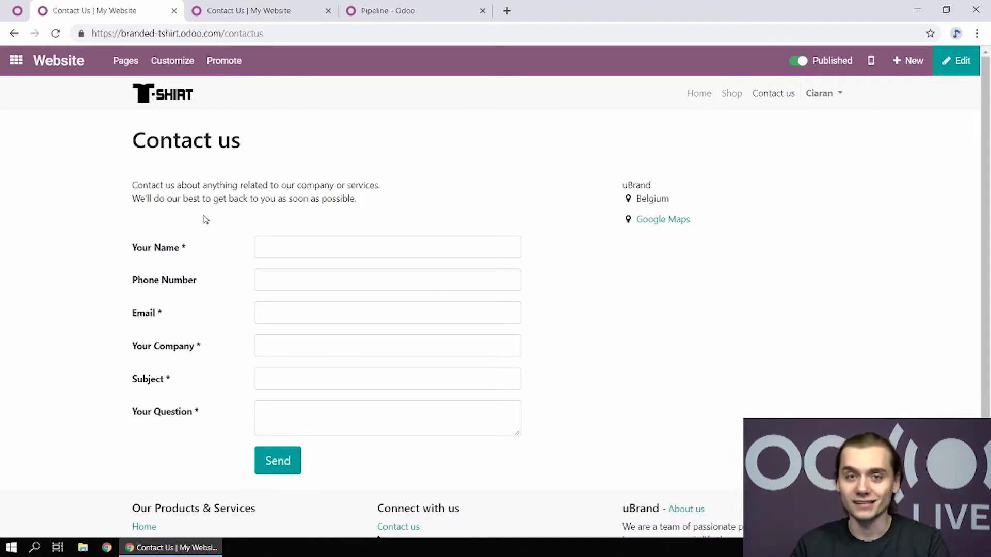
click(276, 7)
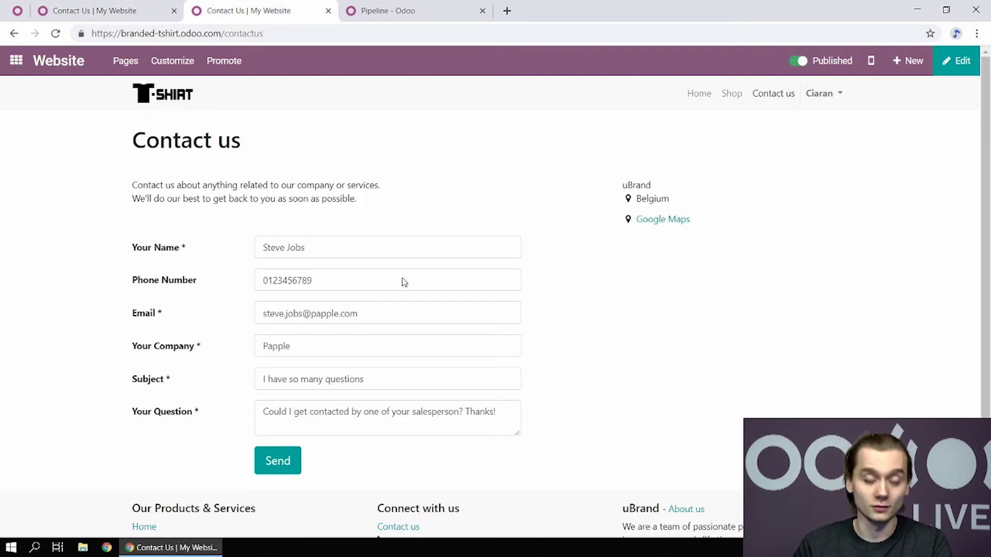
scroll(554, 294, down, 1)
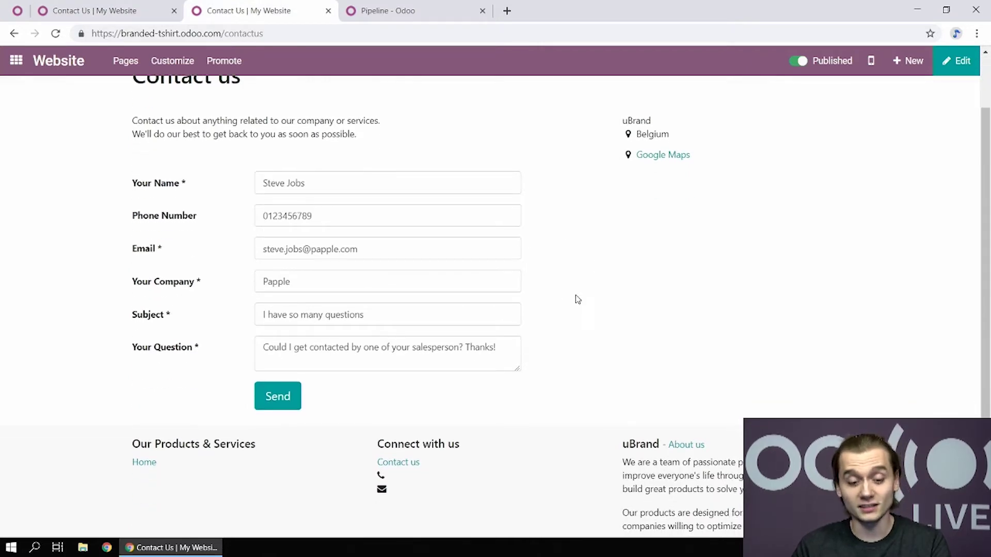
scroll(582, 315, up, 1)
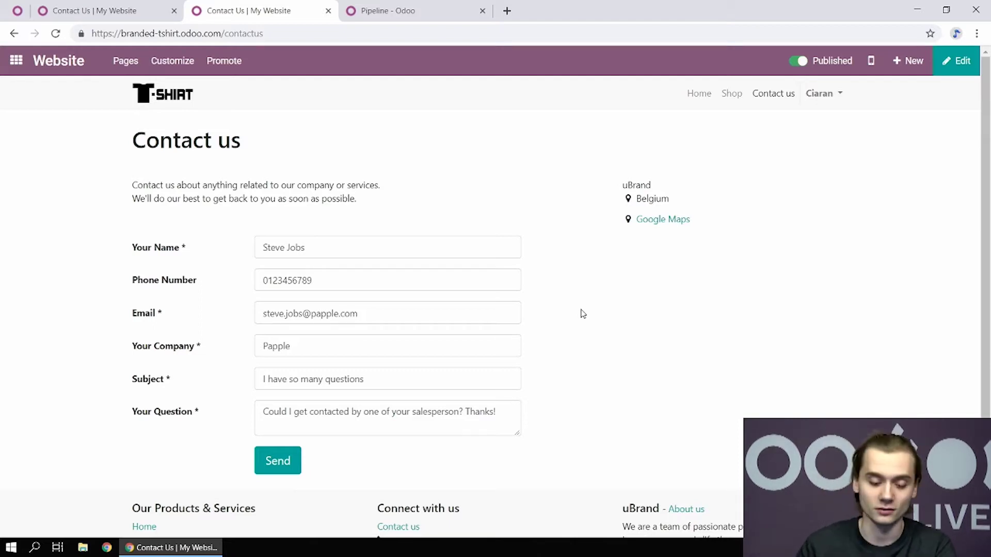
Submit the contact form and open the CRM pipeline in the Odoo back office
click(287, 464)
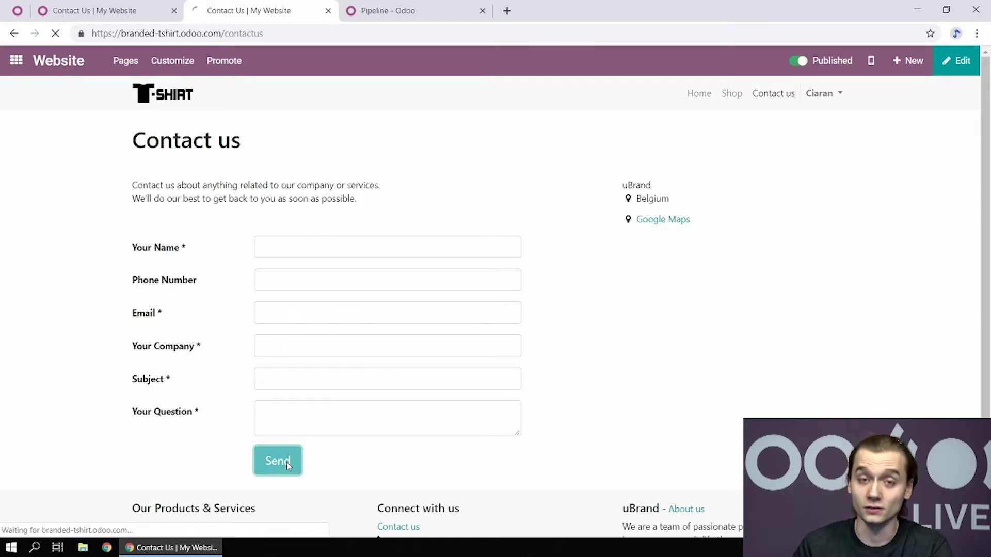
click(405, 10)
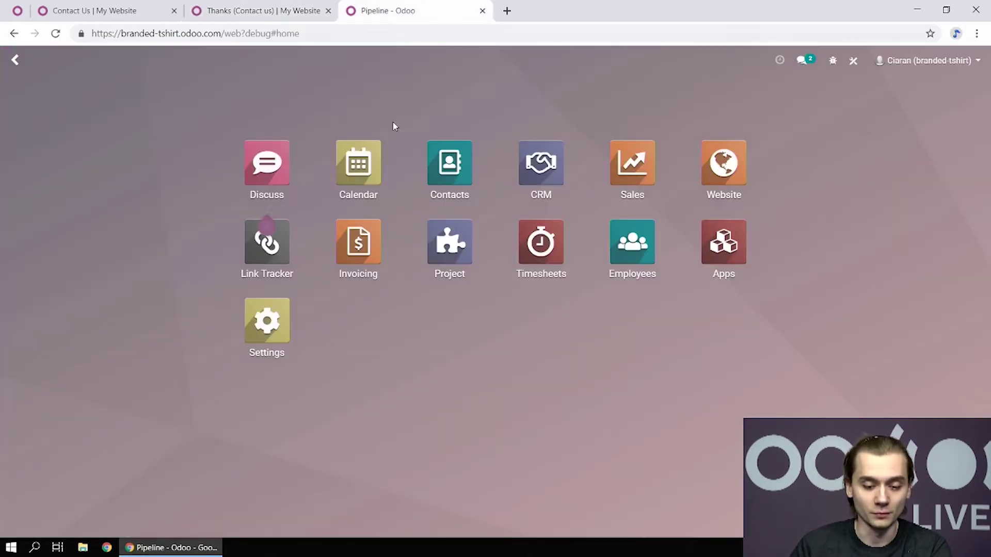
click(541, 162)
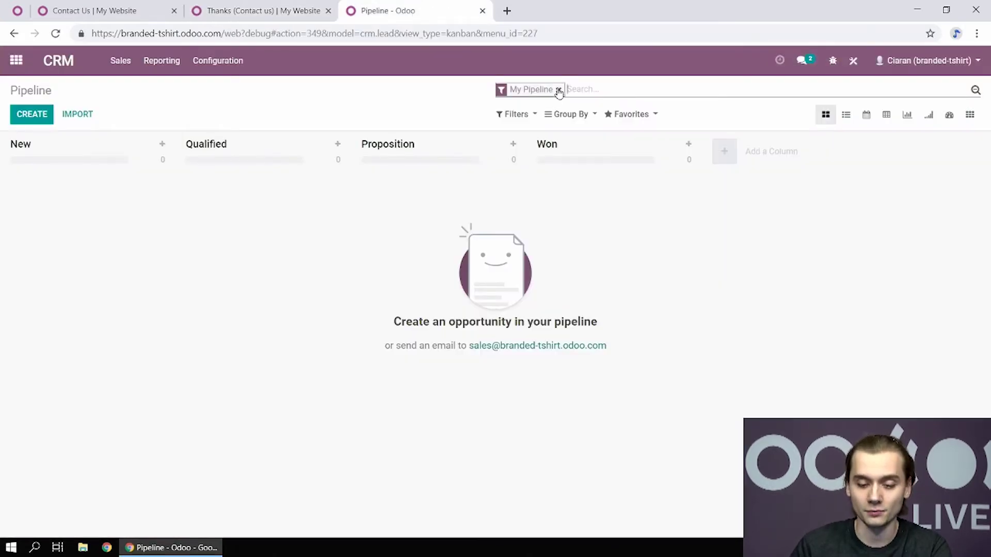
Clear the My Pipeline filter and give the 'I have so many questions' lead Medium priority
click(558, 90)
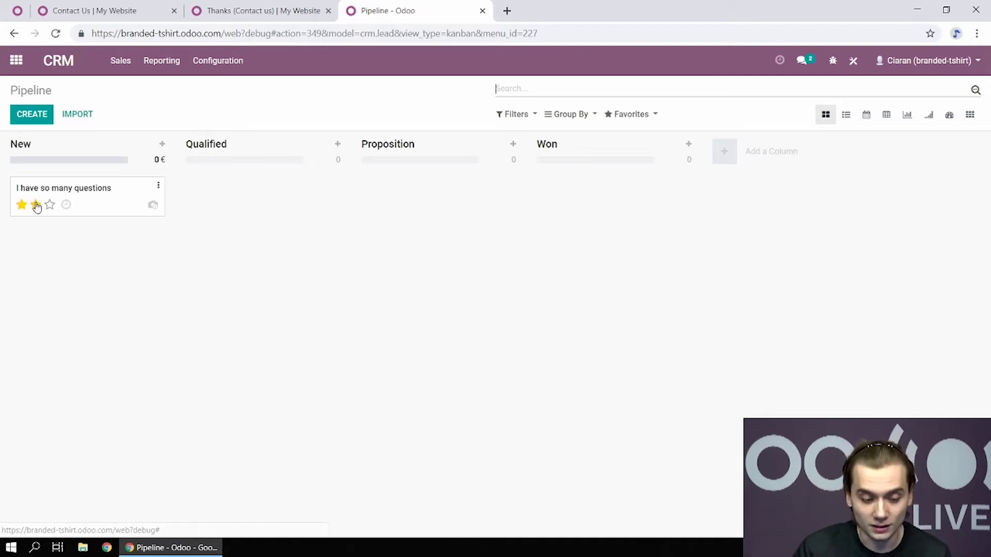
click(21, 205)
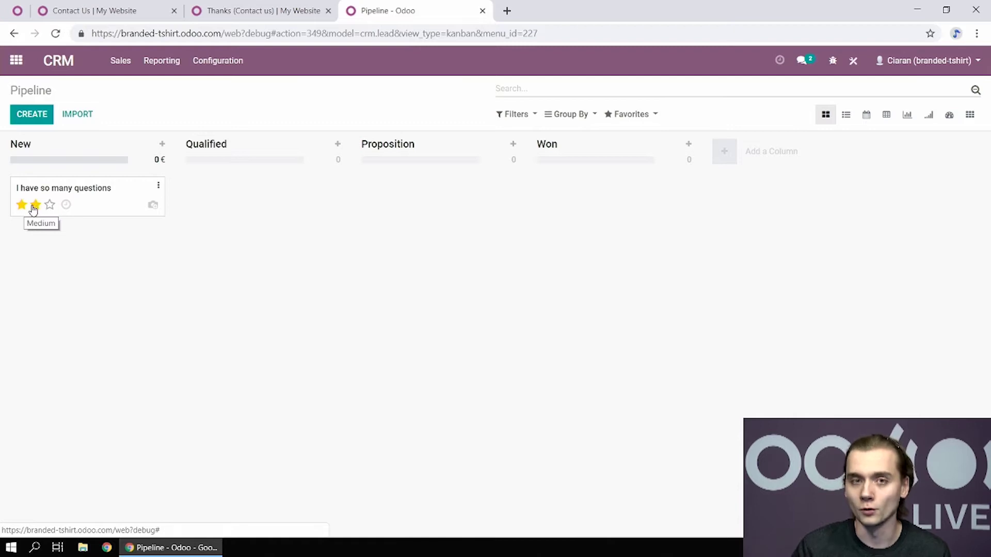
click(35, 205)
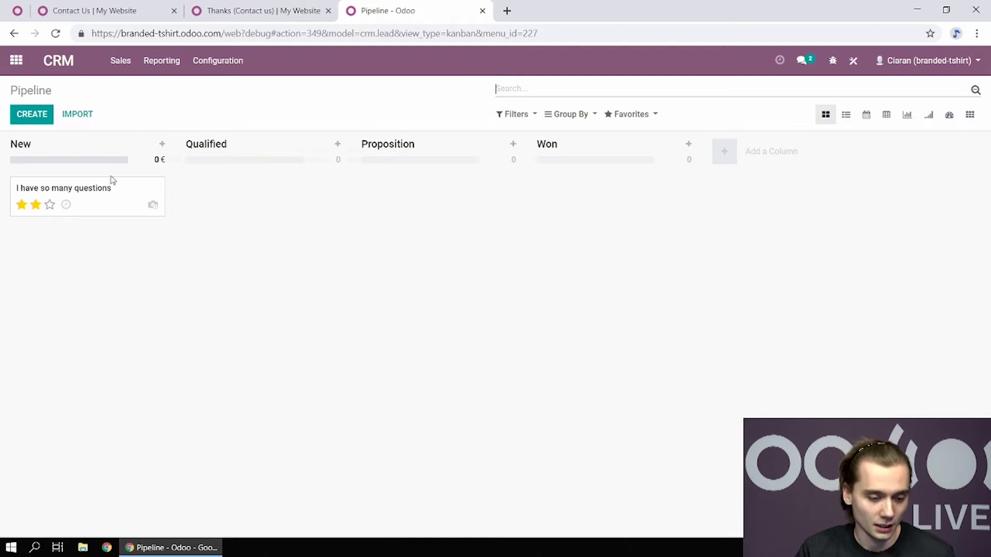
Schedule a Qualification call for today on the 'I have so many questions' opportunity
click(101, 194)
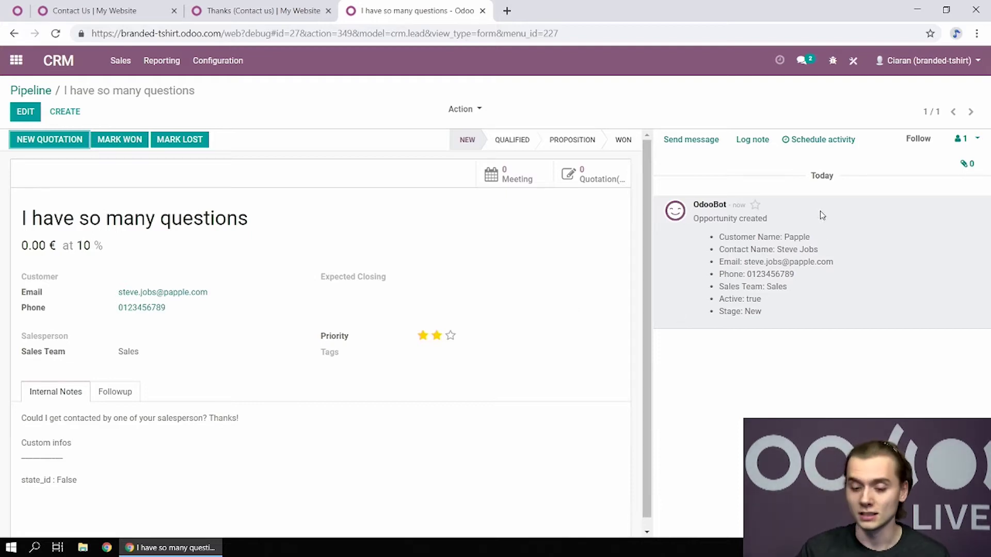
click(824, 140)
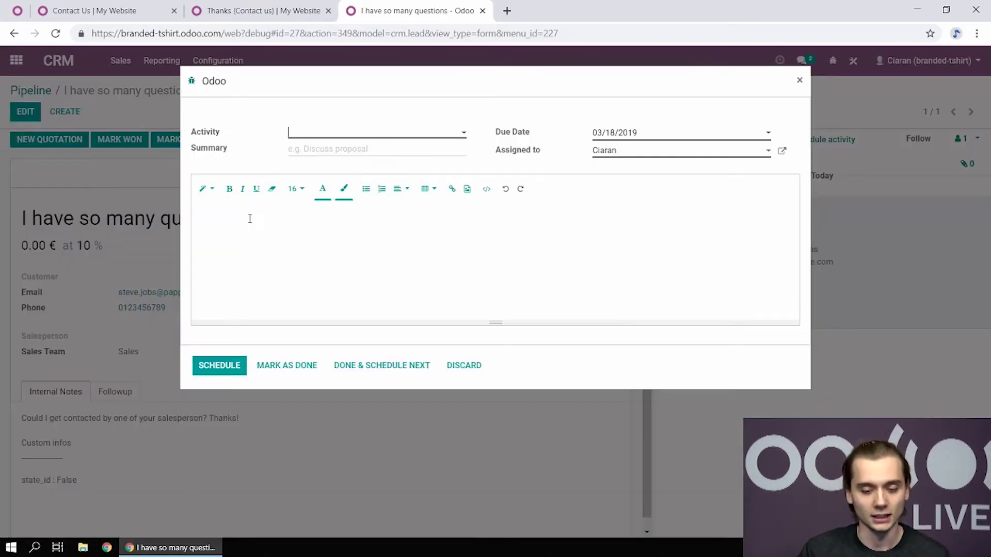
click(337, 135)
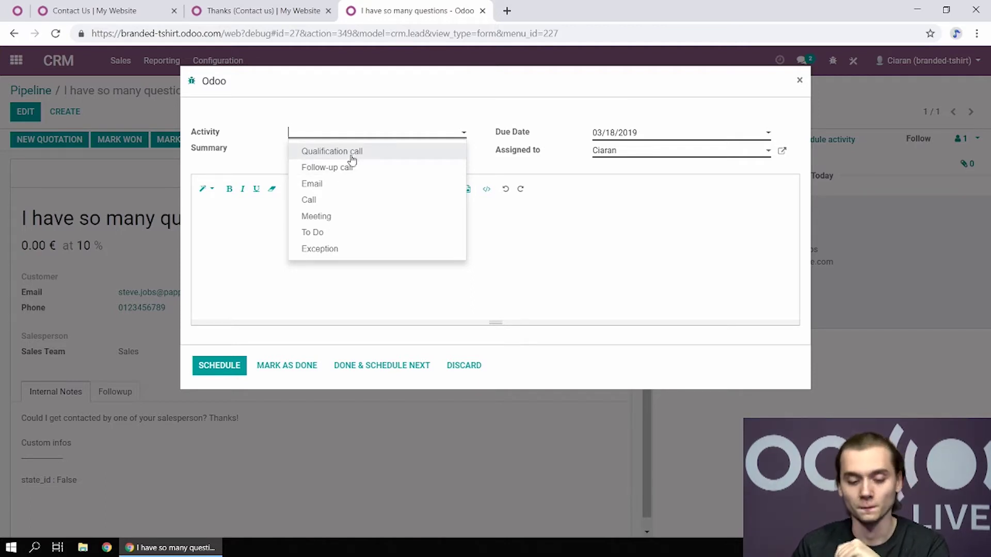
click(347, 151)
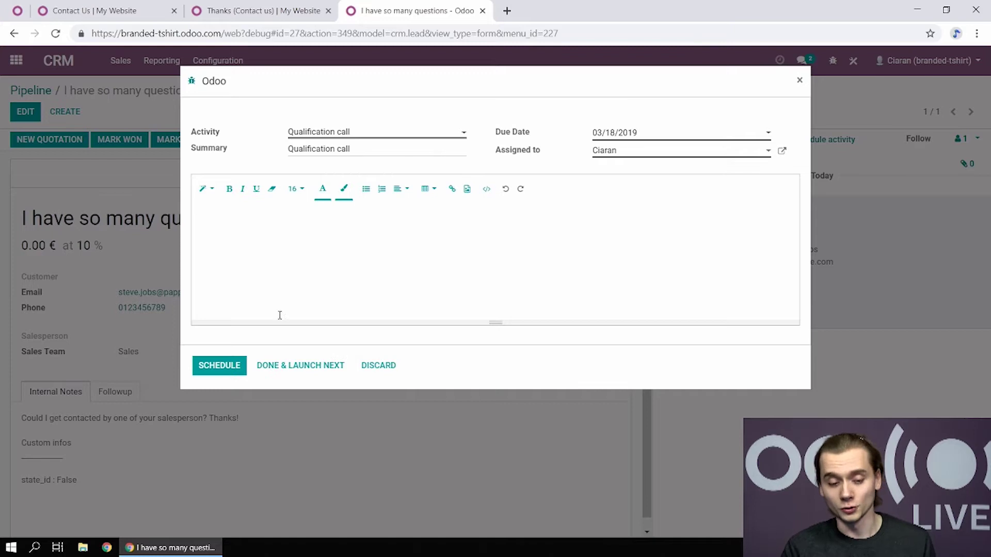
click(223, 366)
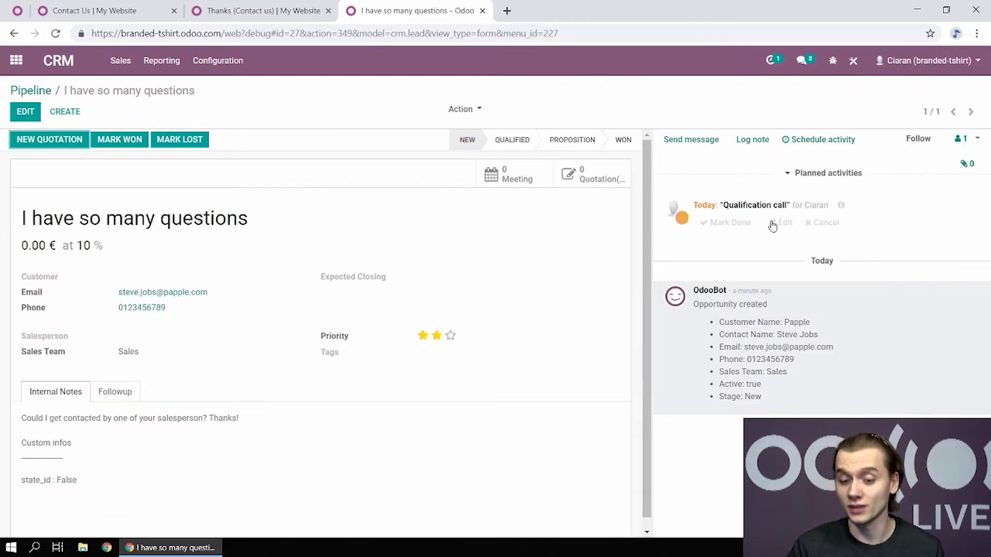
Mark the Qualification call done with a short feedback note and launch the next activity
click(742, 224)
text(hgfgbsffghd)
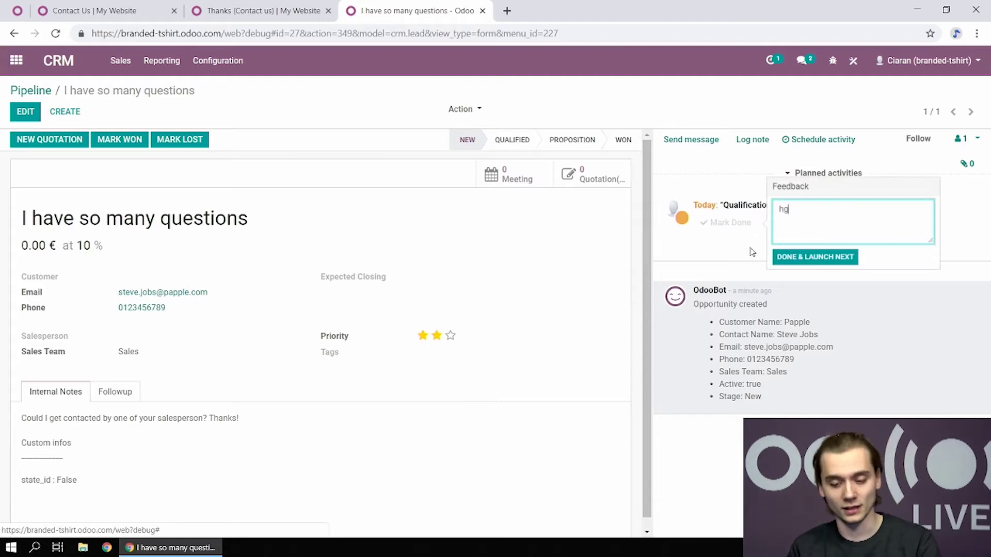
click(813, 258)
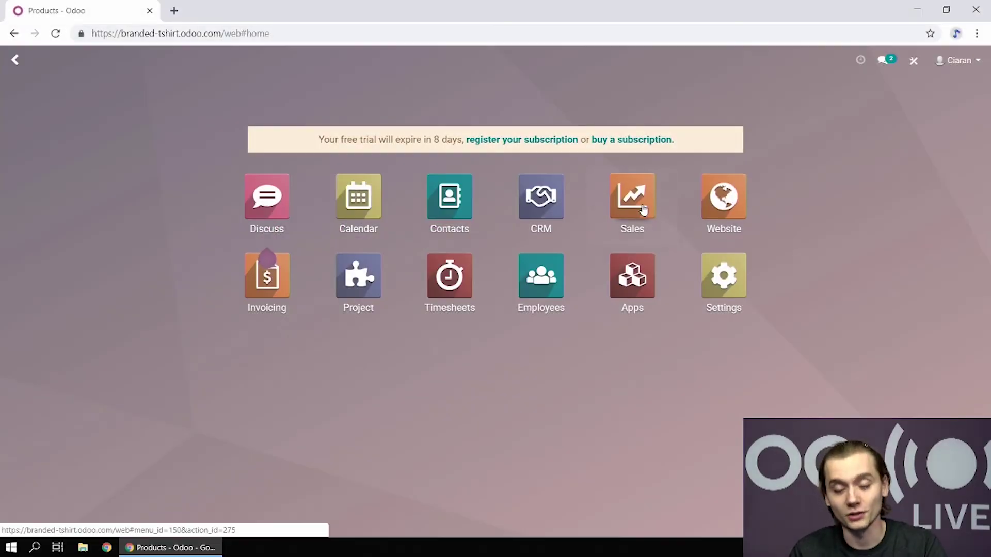
Open the Custom T-shirt product in Sales and list its 36 size, colour and logo-placement variants
click(635, 199)
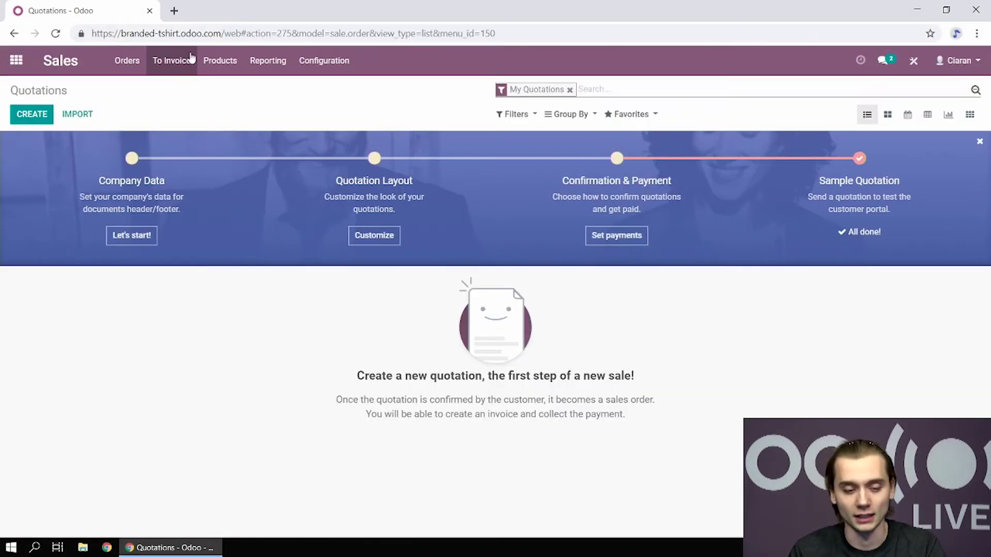
click(220, 61)
click(212, 87)
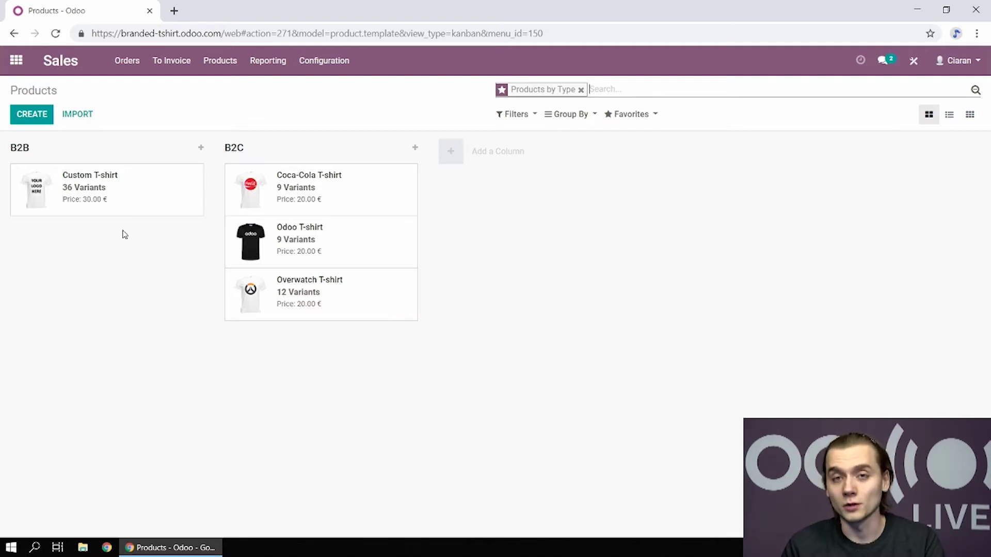
click(106, 185)
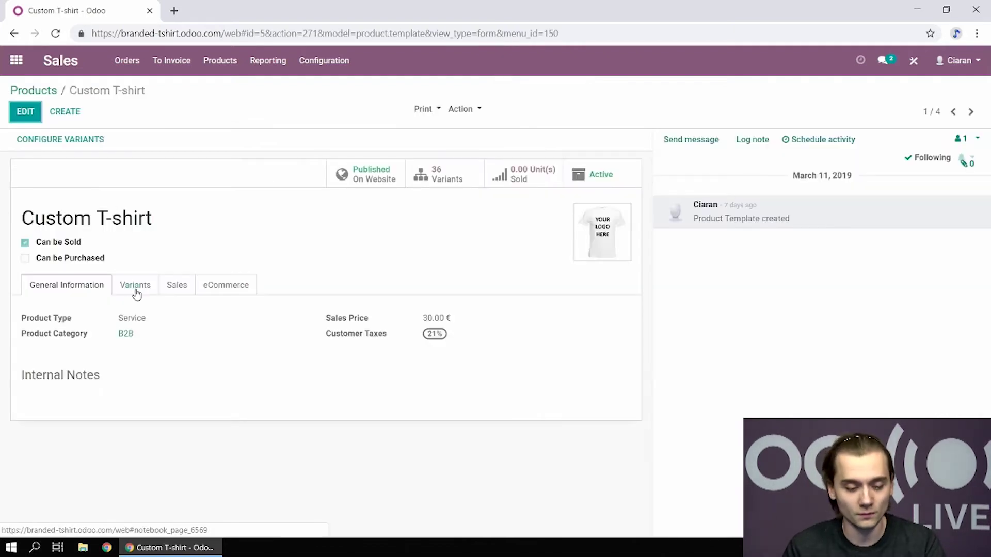
click(124, 287)
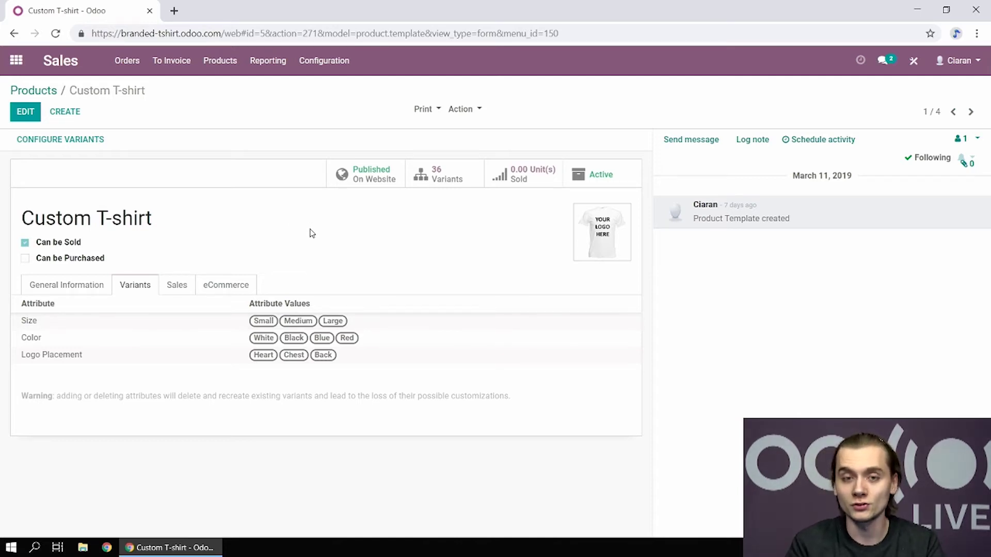
click(453, 178)
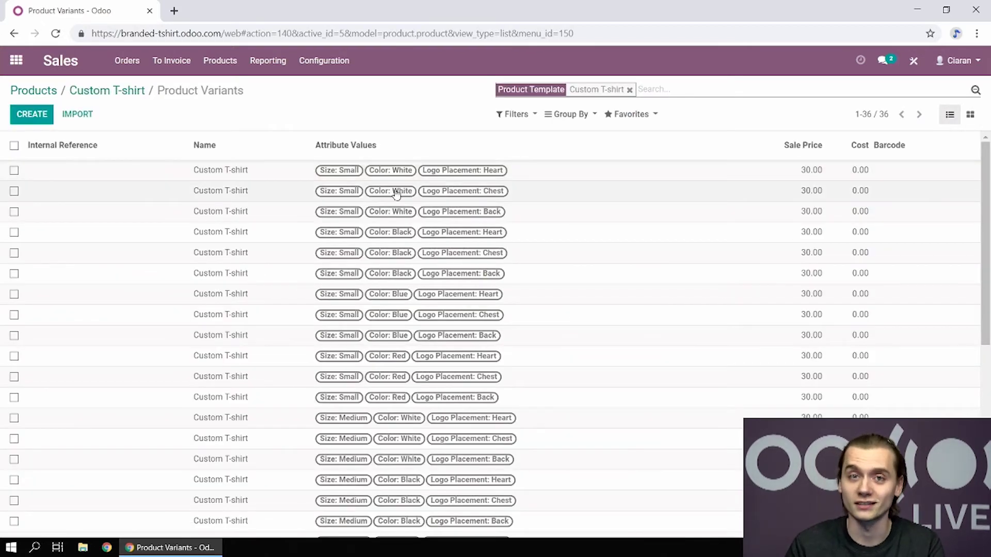
Show the Coca-Cola T-shirt's Size (Small, Medium, Large) and Color (White, Black, Blue) attributes
click(40, 94)
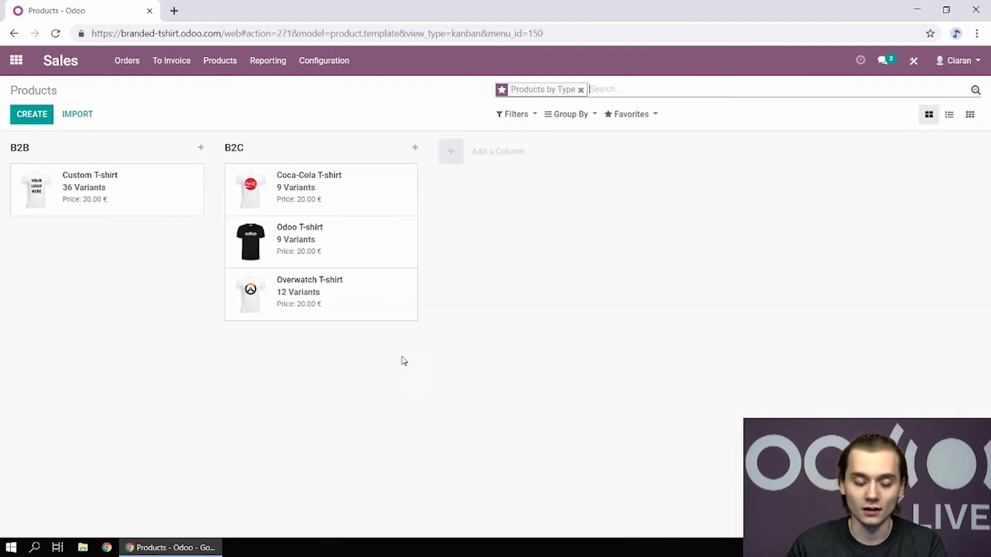
click(287, 185)
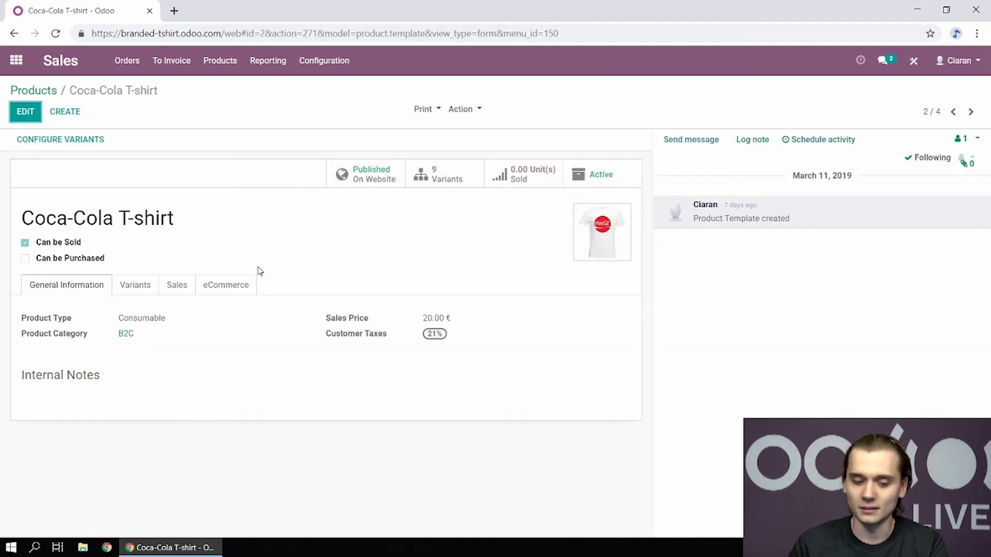
click(136, 286)
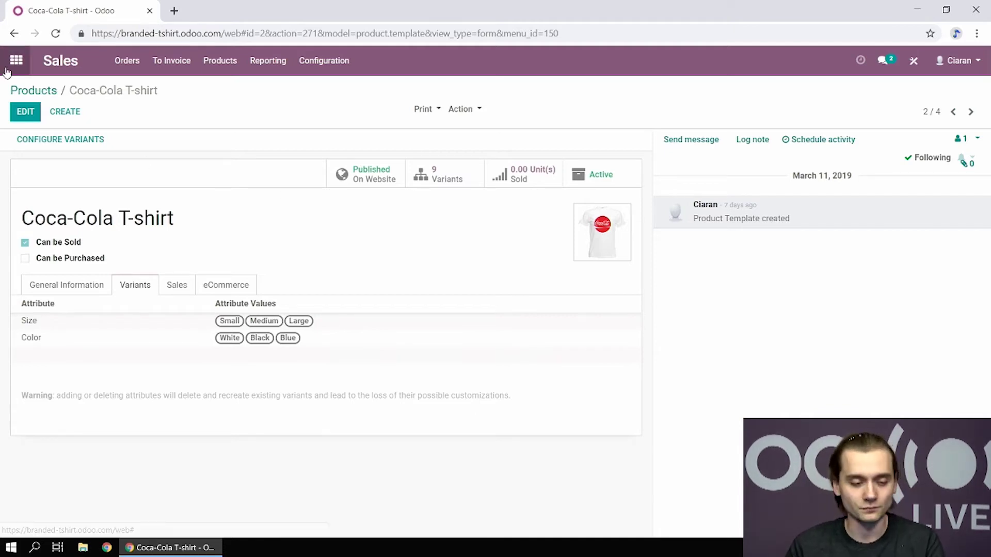
Open the online shop and the Odoo T-shirt product page
click(40, 92)
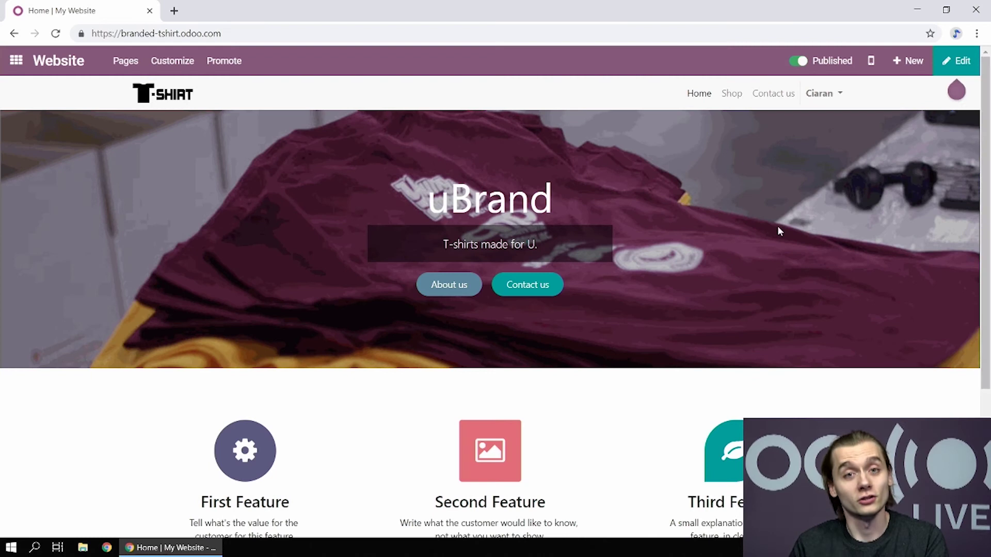
click(733, 101)
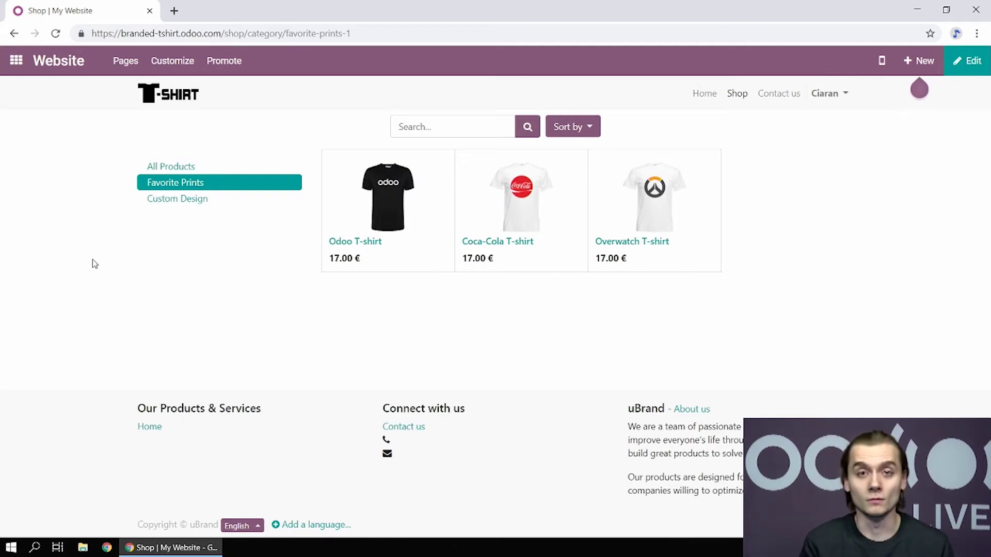
click(399, 211)
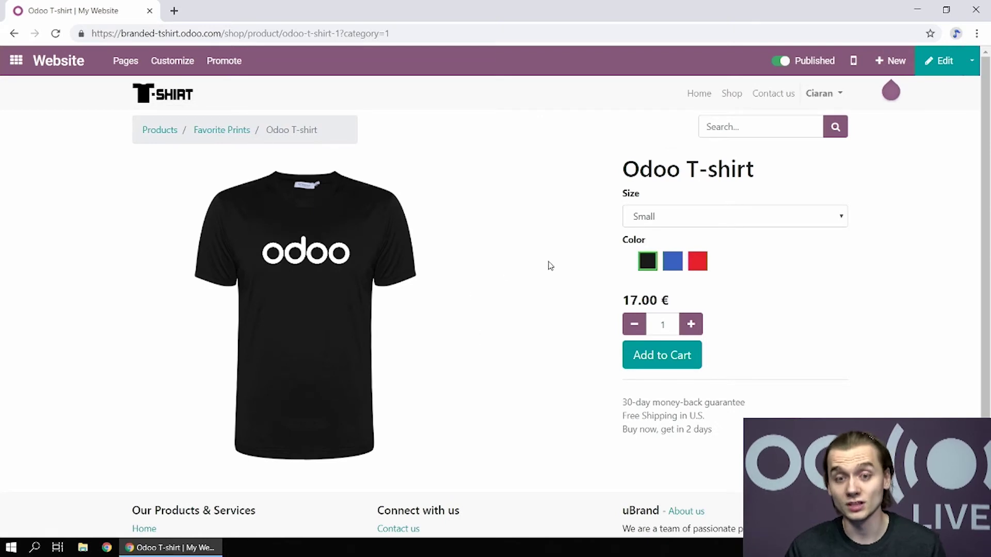
Preview the Odoo T-shirt in Medium and blue, then return to the Favorite Prints category
click(678, 219)
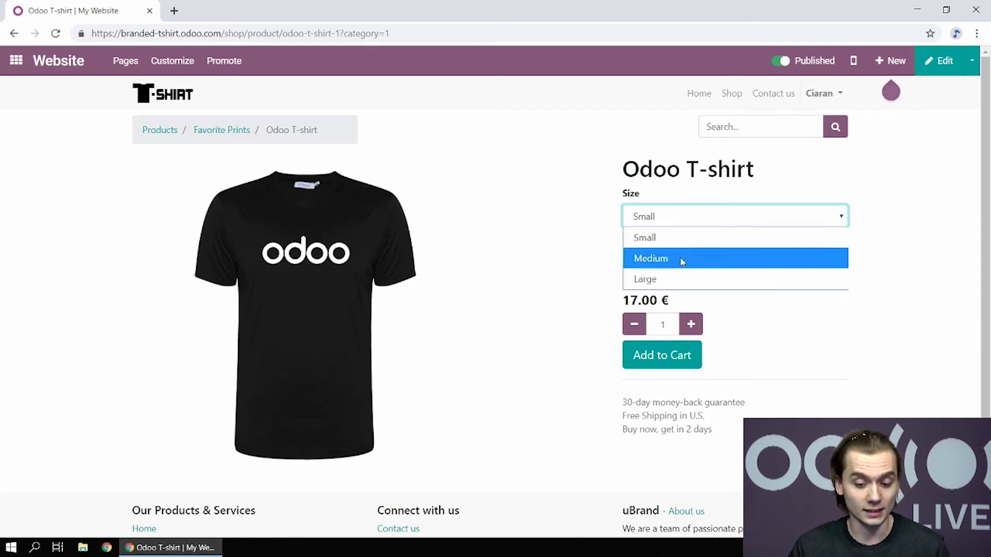
click(680, 260)
click(672, 261)
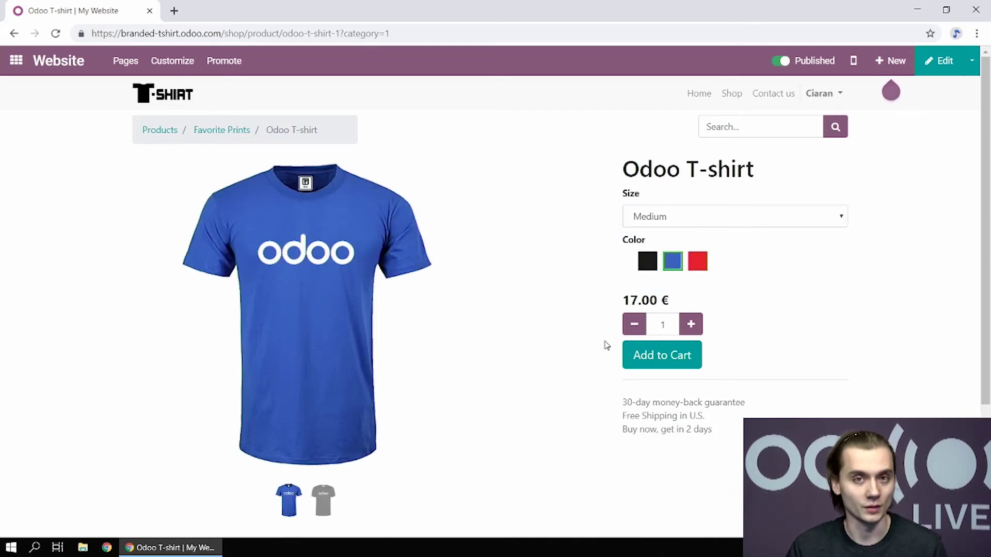
click(205, 133)
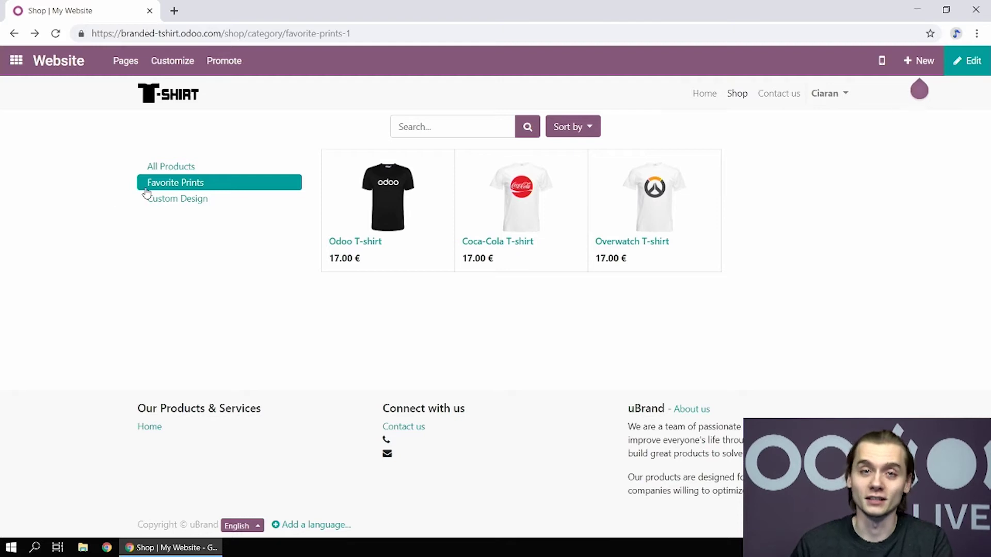
Open the Custom T-shirt from the Custom Design category and choose Chest logo placement
click(204, 204)
click(396, 213)
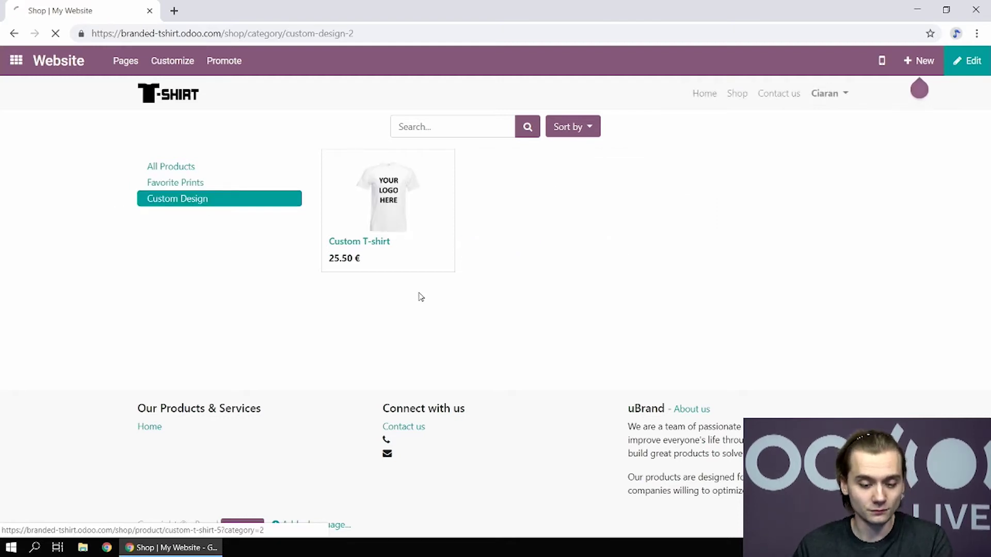
drag(638, 168, 691, 173)
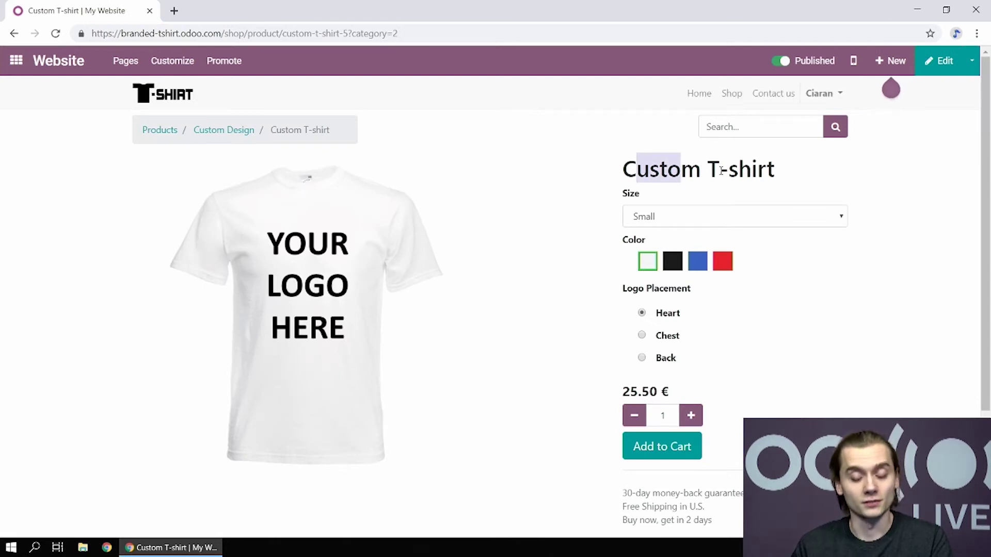
click(691, 174)
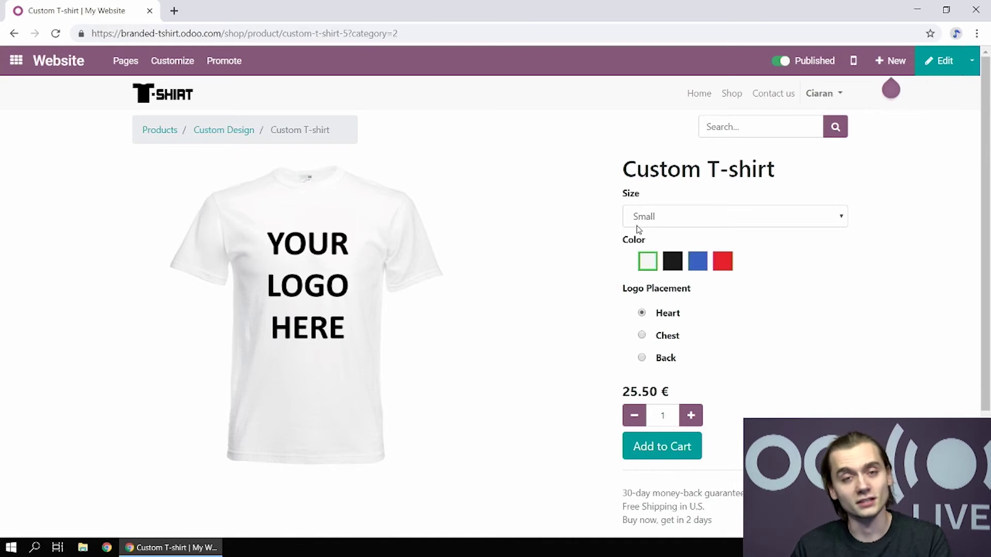
click(642, 335)
Add 20 Custom T-shirts (Small, White, Chest) to the cart
scroll(641, 359, down, 1)
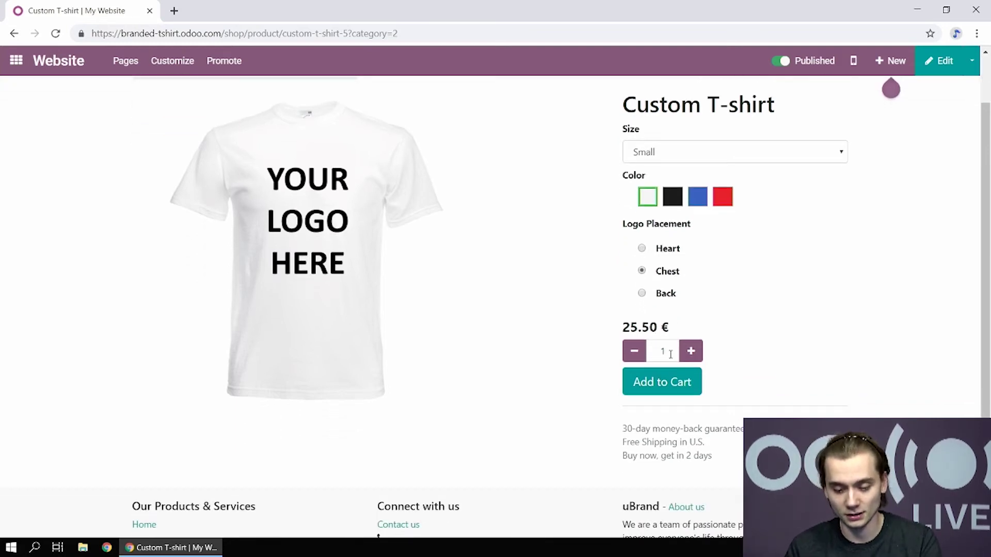
double_click(655, 352)
text(20)
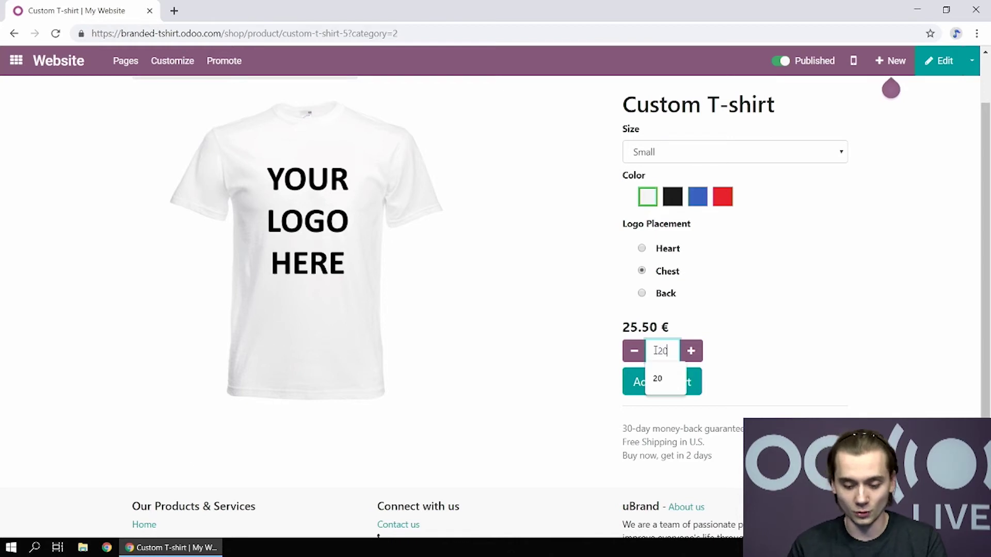
click(711, 391)
click(689, 386)
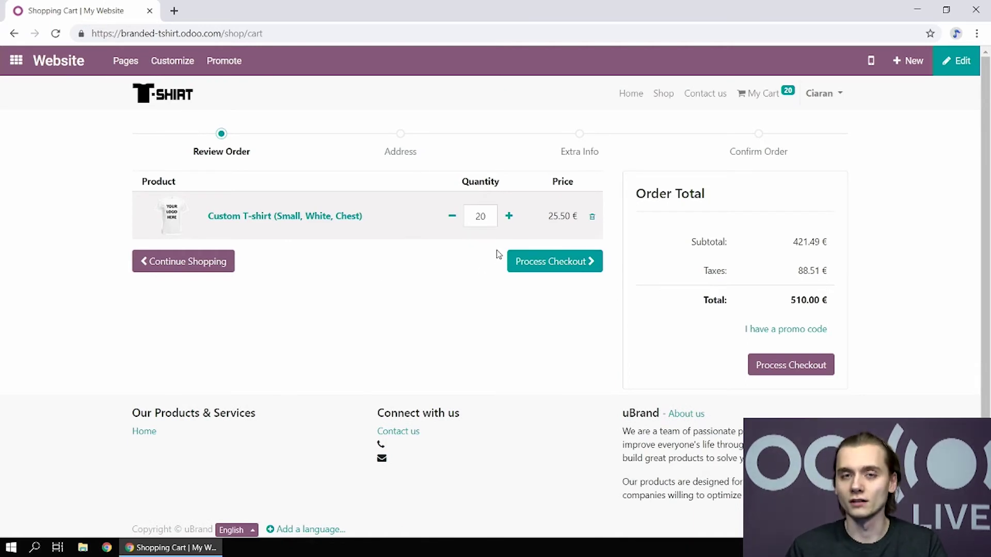
Proceed from the cart to checkout
click(564, 265)
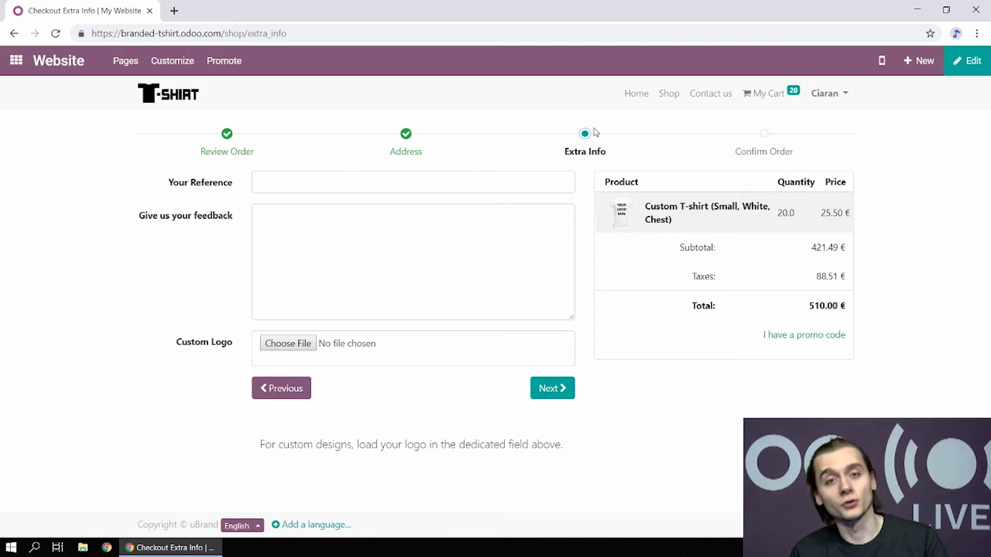
click(172, 60)
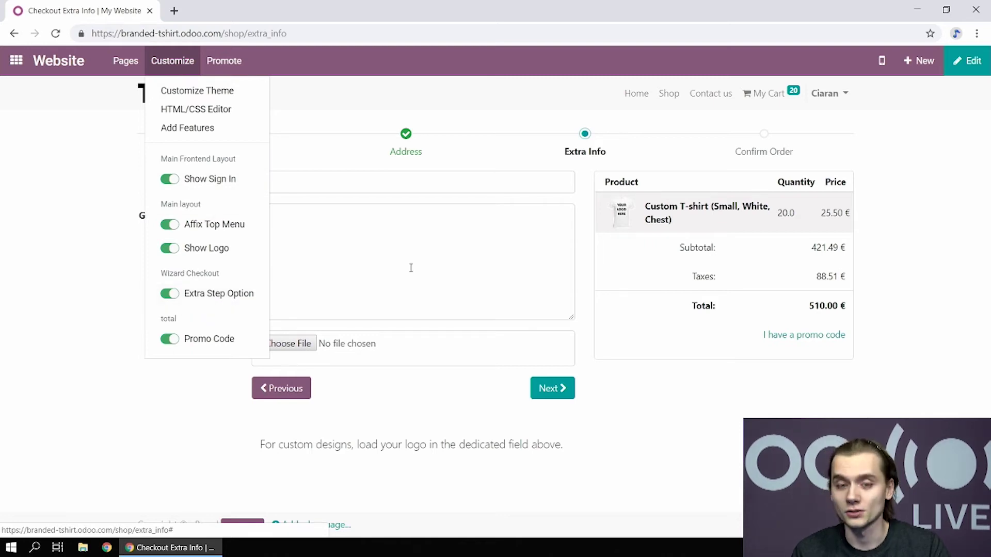
click(423, 243)
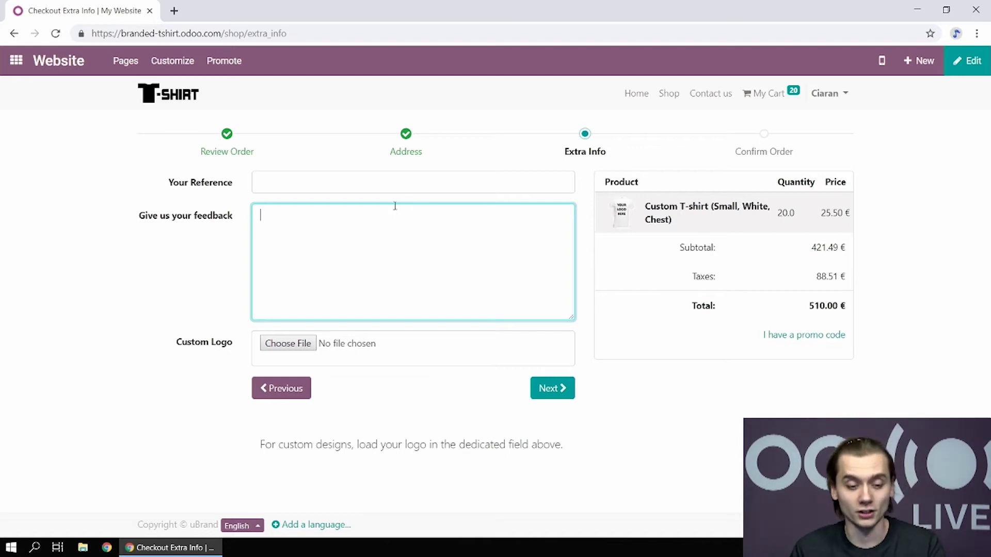
Enter 'reference' as Your Reference and 'feedback' in the feedback box on Extra Info
text(reference)
key(Tab)
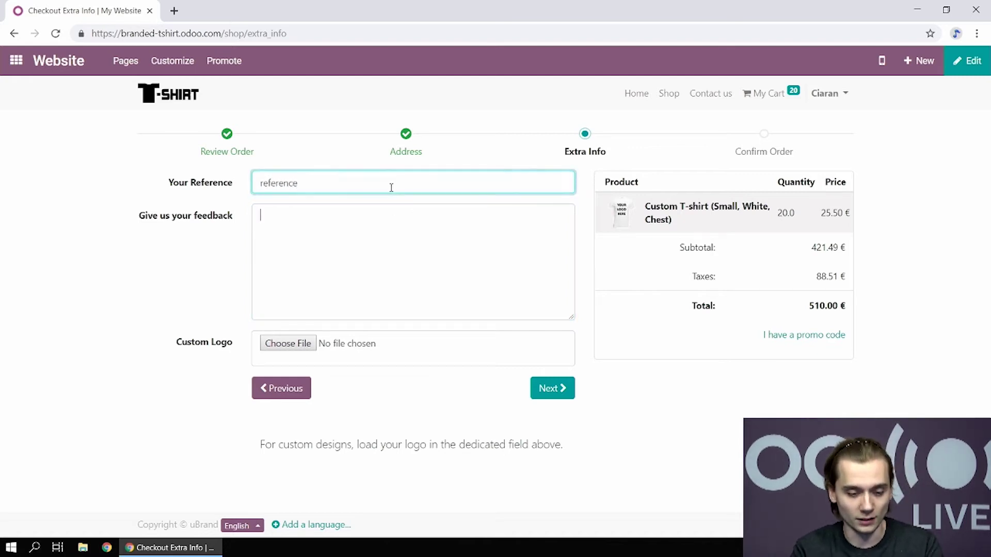
text(feedback)
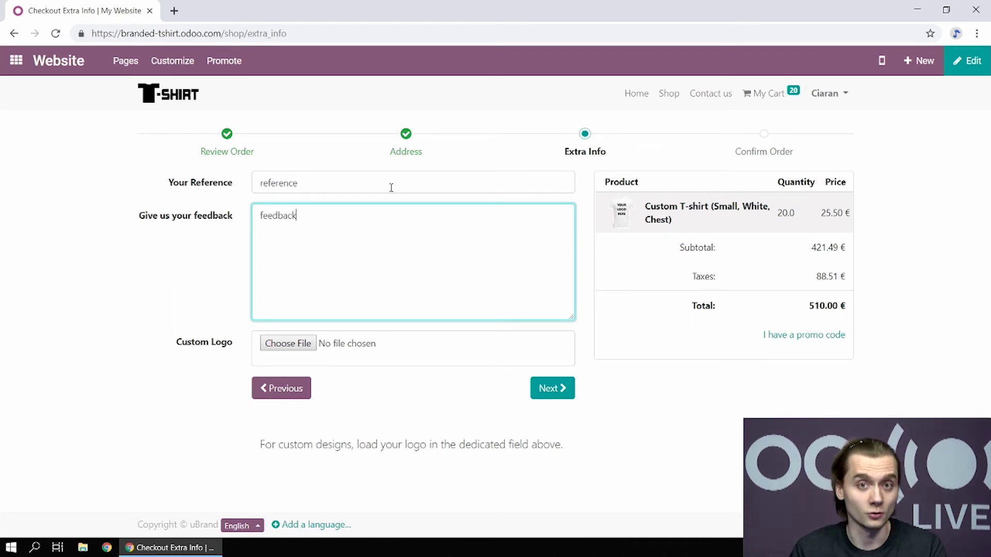
Attach apple-logo-rainbow.png as the custom T-shirt logo and place the order by Wire Transfer
click(288, 344)
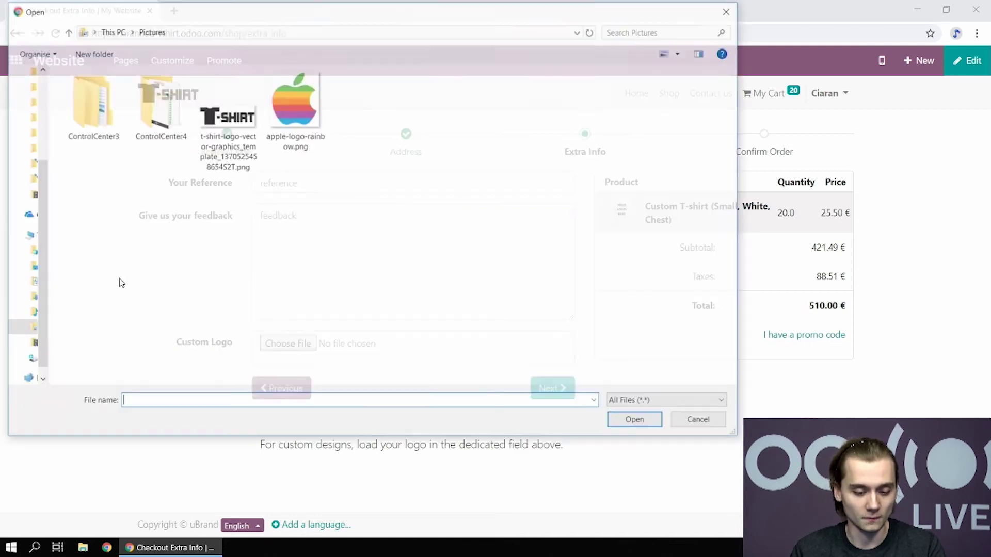
double_click(310, 116)
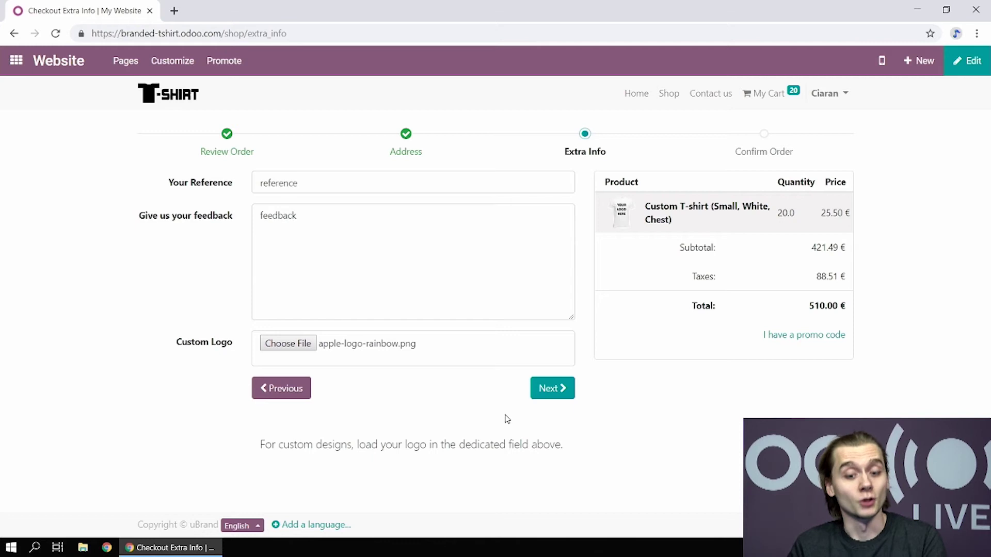
click(559, 388)
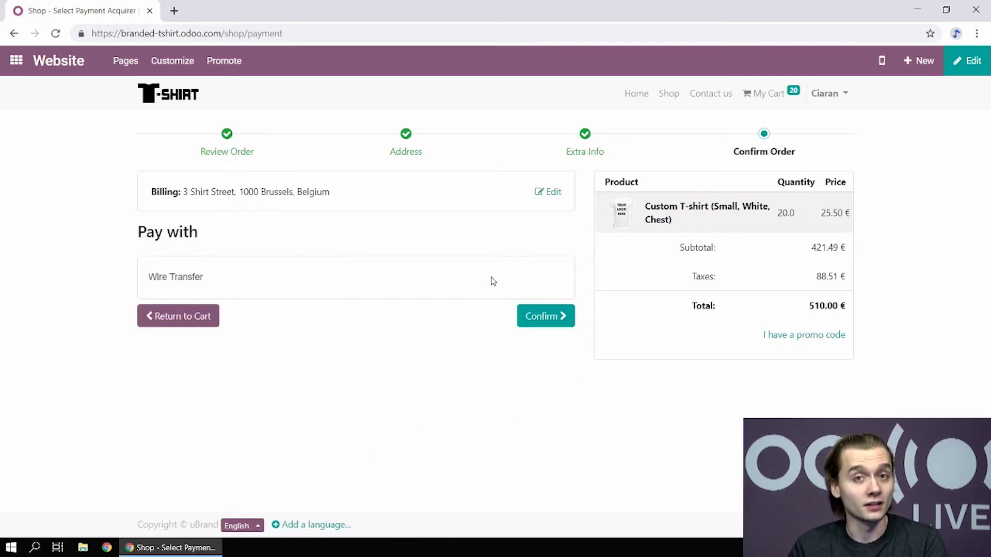
click(537, 320)
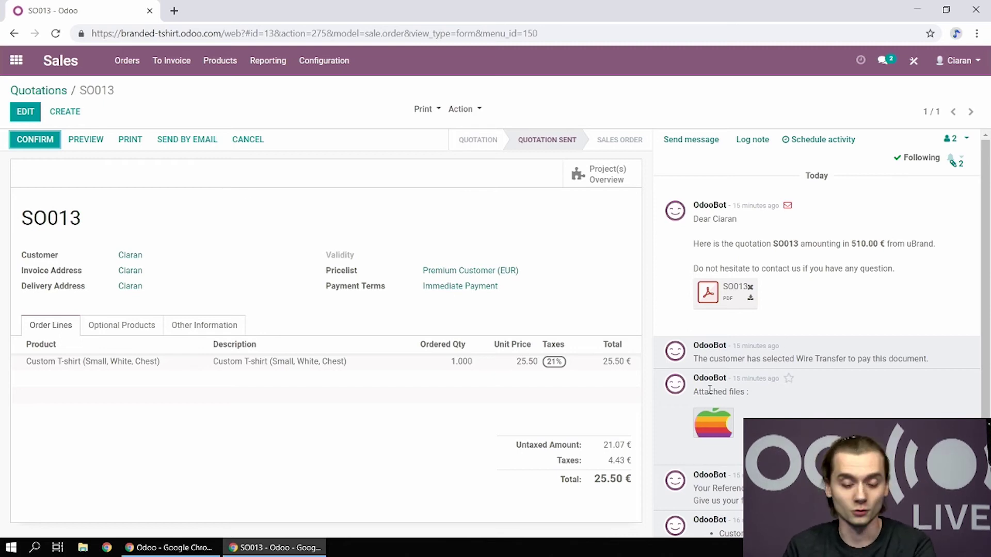
click(709, 421)
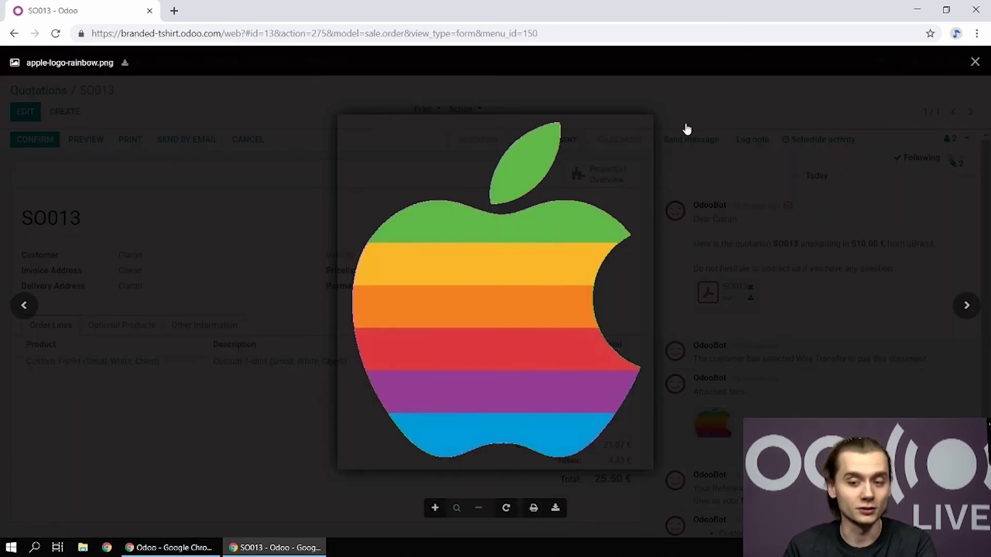
click(974, 61)
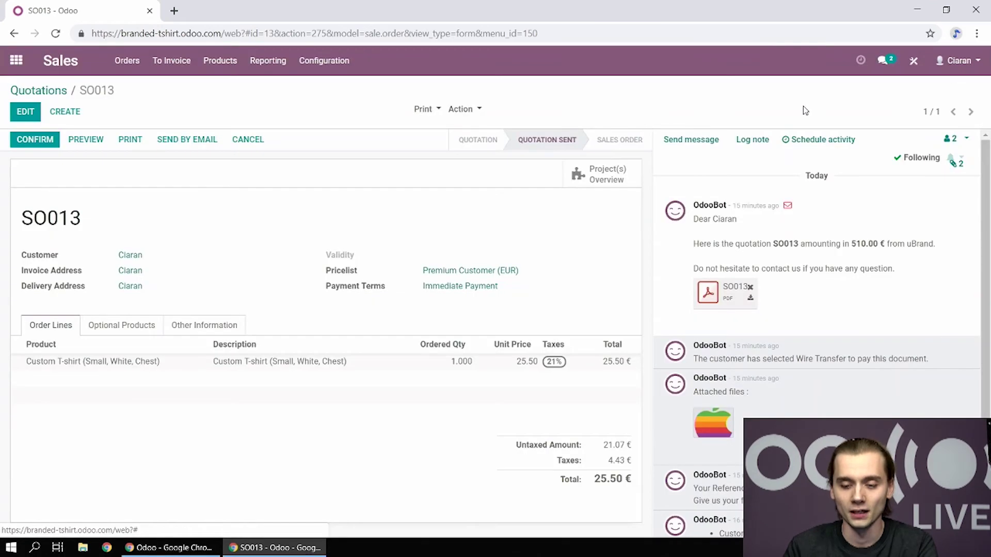
click(807, 142)
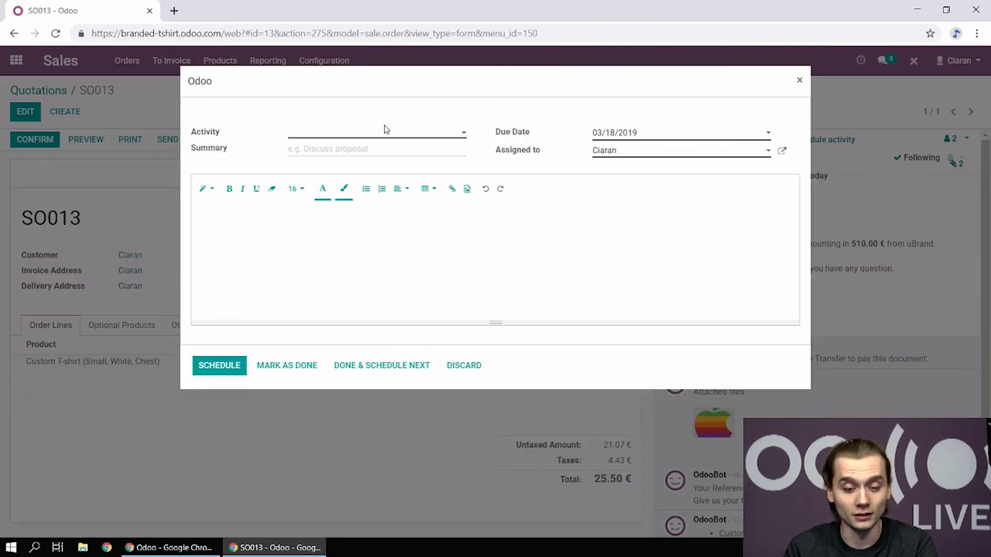
click(383, 132)
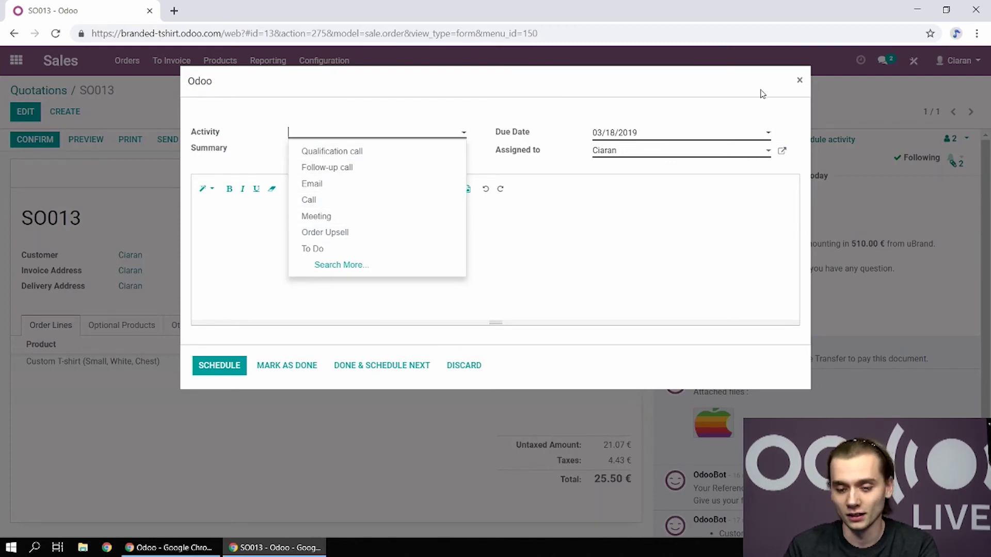
click(799, 80)
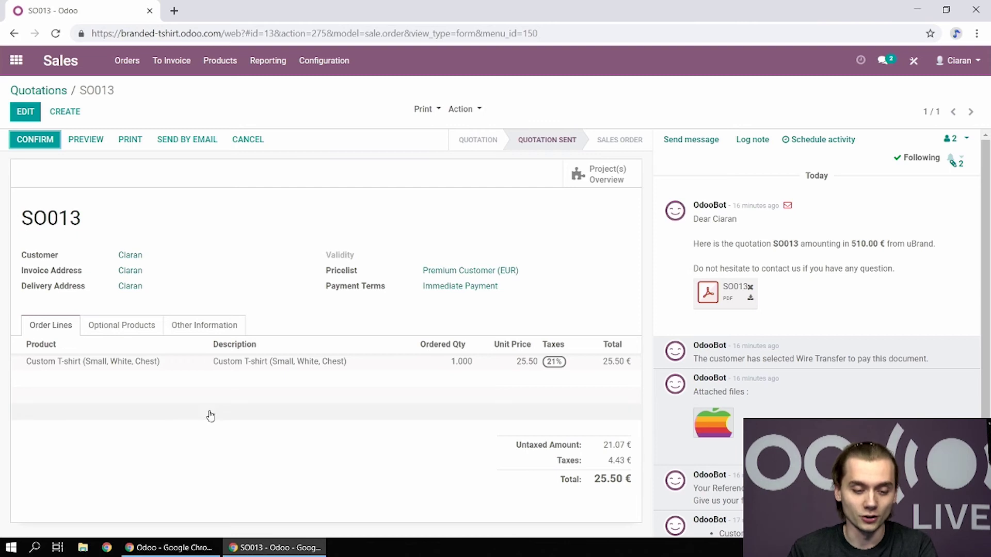
click(150, 361)
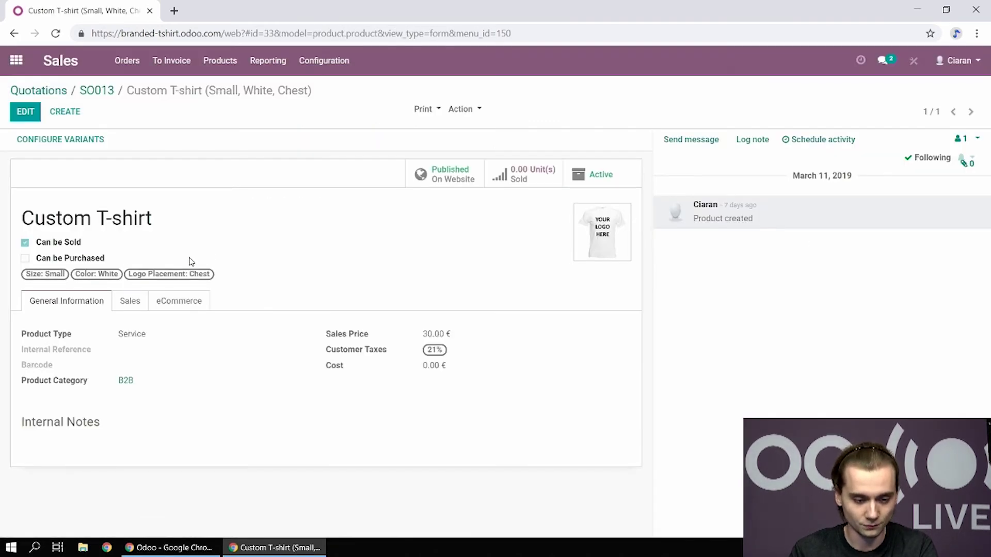
double_click(134, 338)
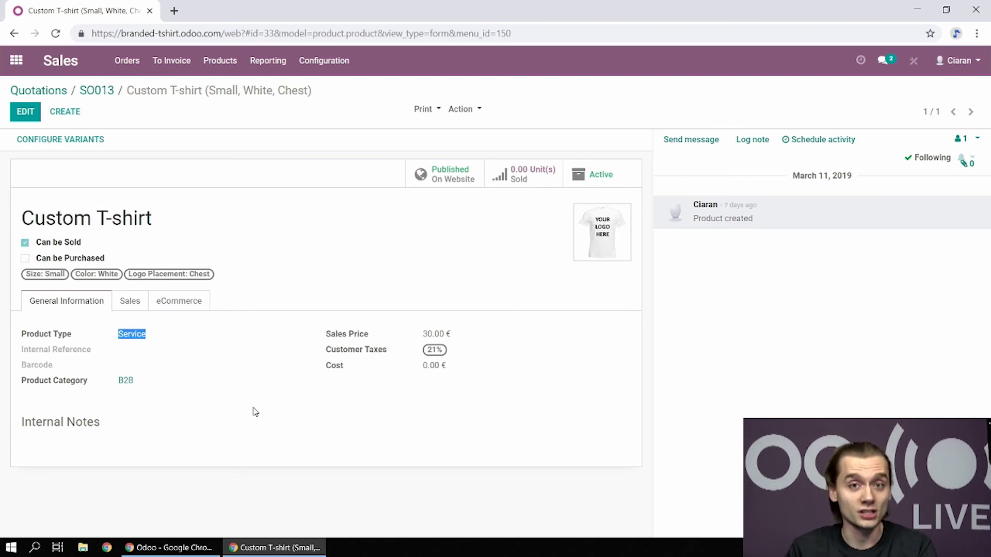
click(133, 305)
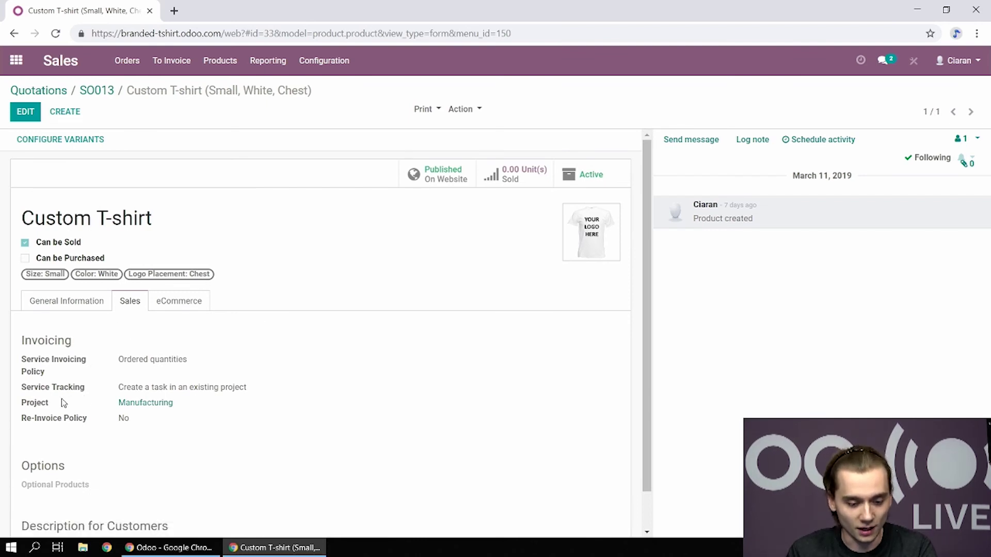
drag(21, 387, 250, 388)
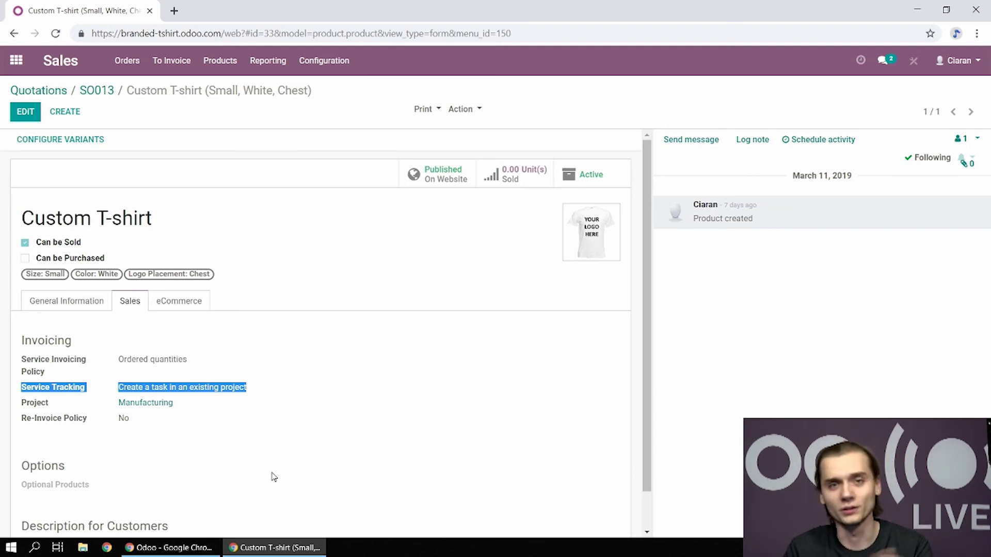
click(281, 353)
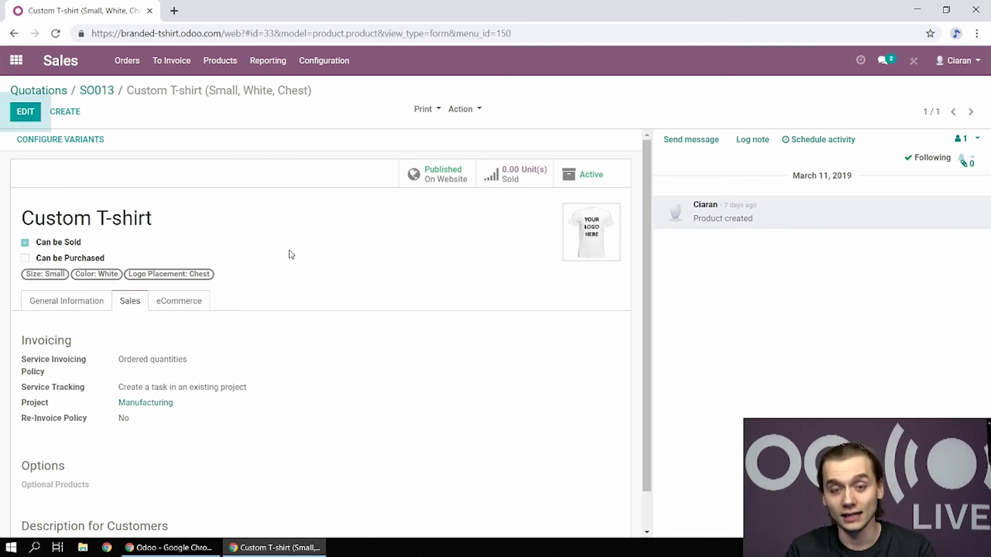
Confirm SO013 as a sales order and check its Manufacturing task's timesheets, showing 01:00 planned hours
click(96, 90)
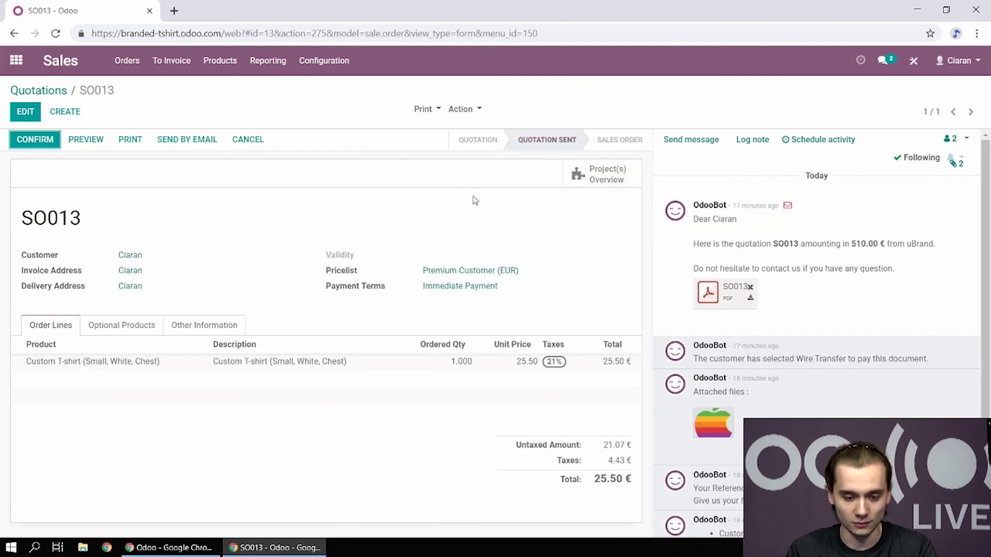
click(52, 140)
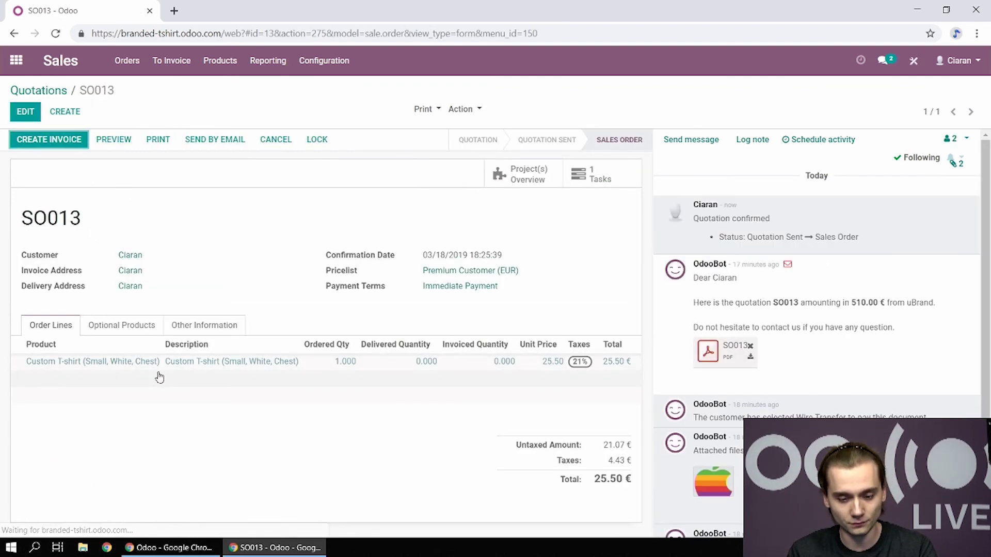
click(587, 178)
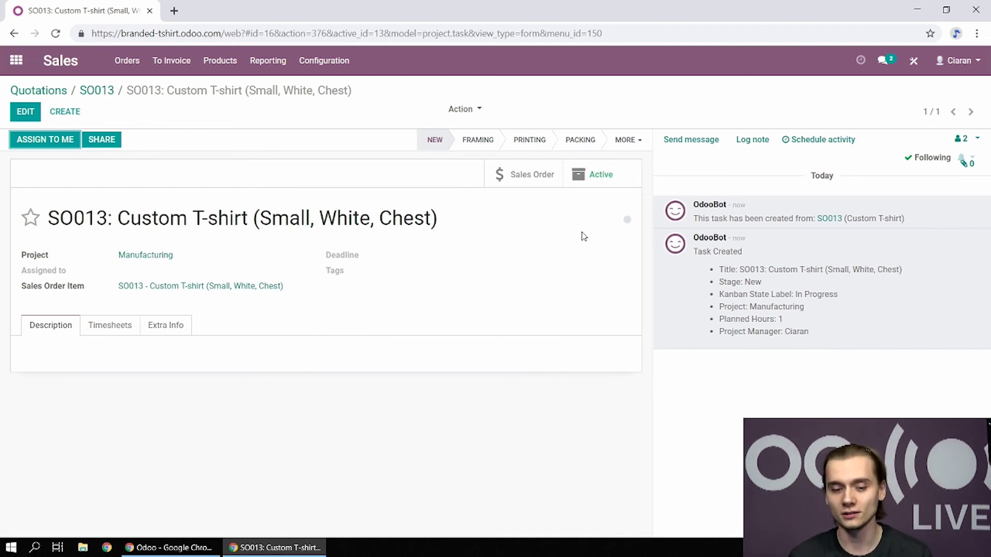
click(118, 328)
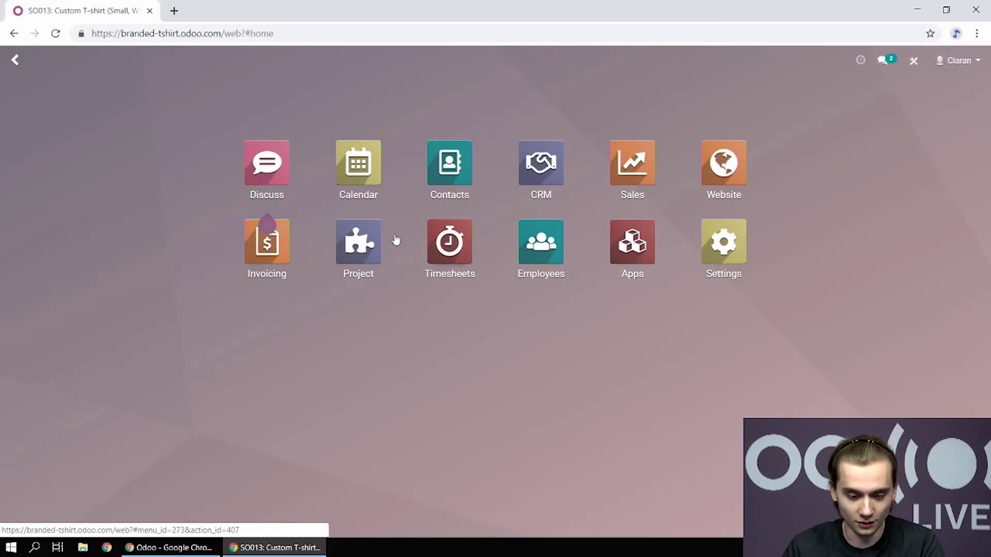
In the Manufacturing project, move the SO013 task card from New to Framing, Printing, then Packing
click(370, 250)
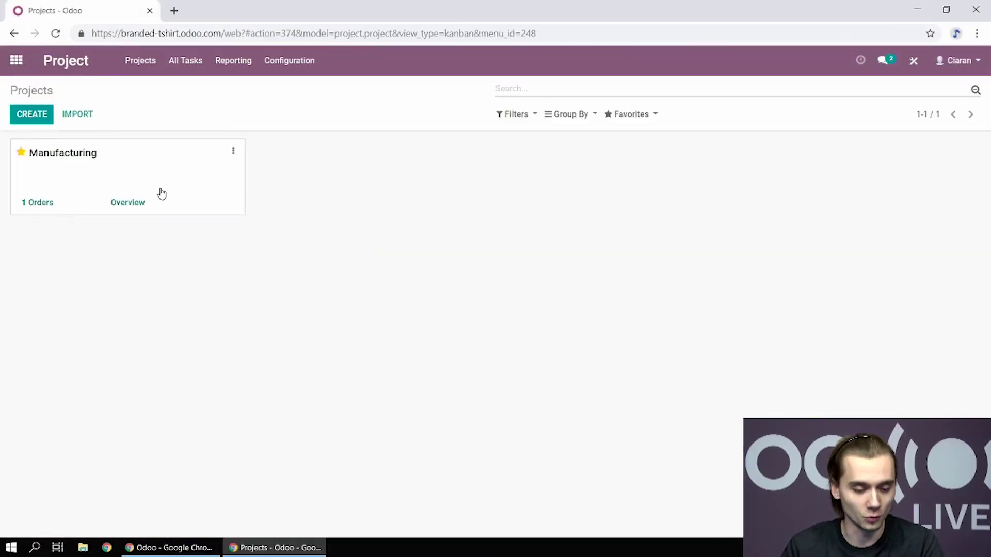
click(75, 165)
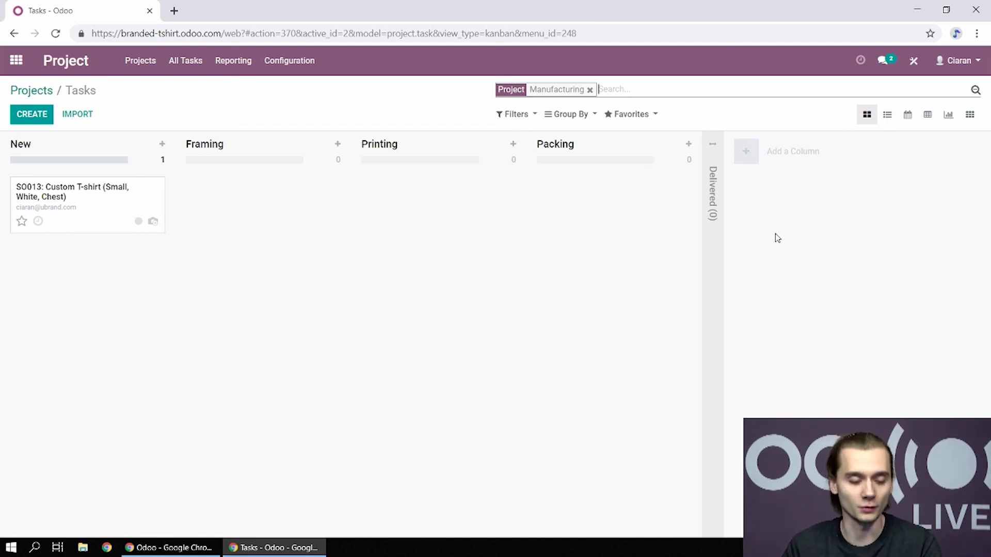
drag(80, 195, 284, 236)
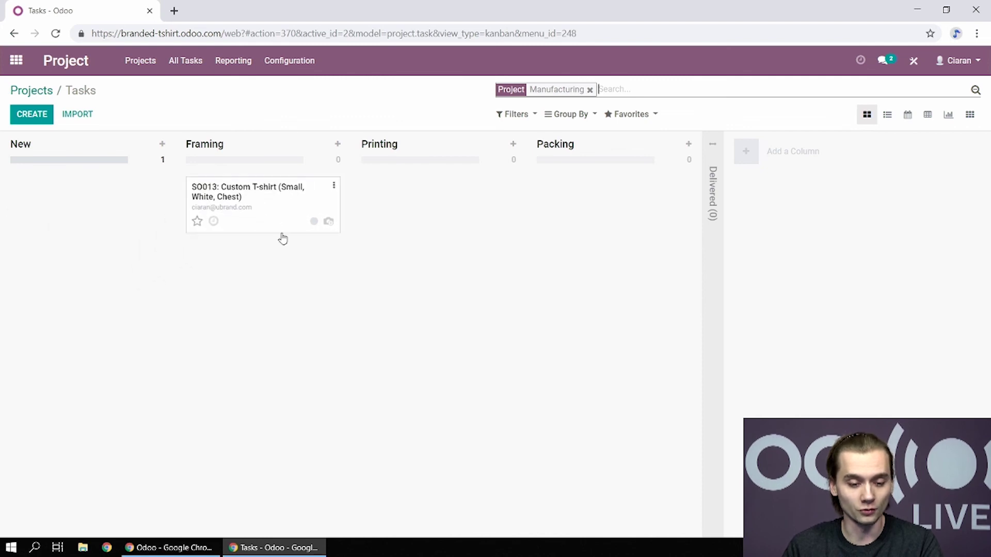
drag(281, 199, 438, 224)
drag(500, 214, 583, 201)
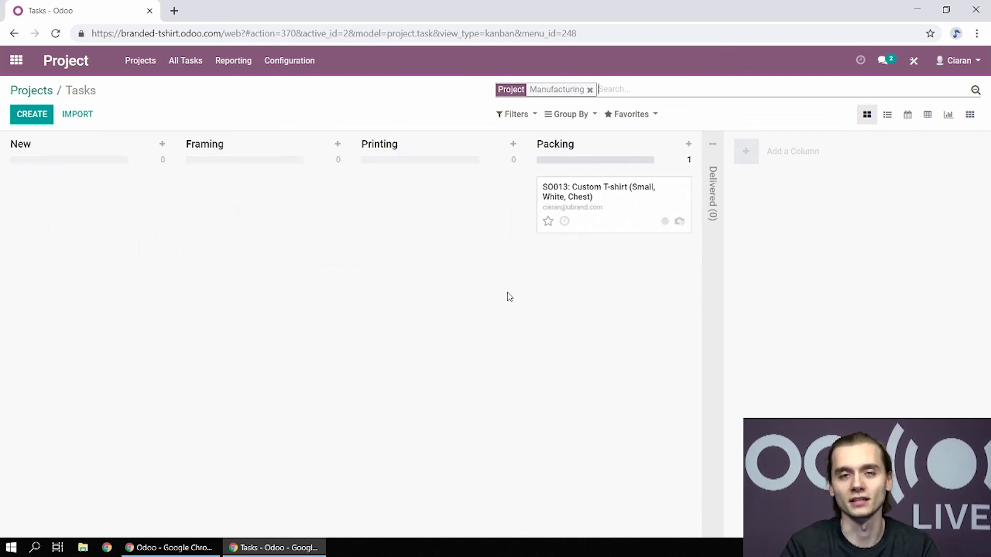